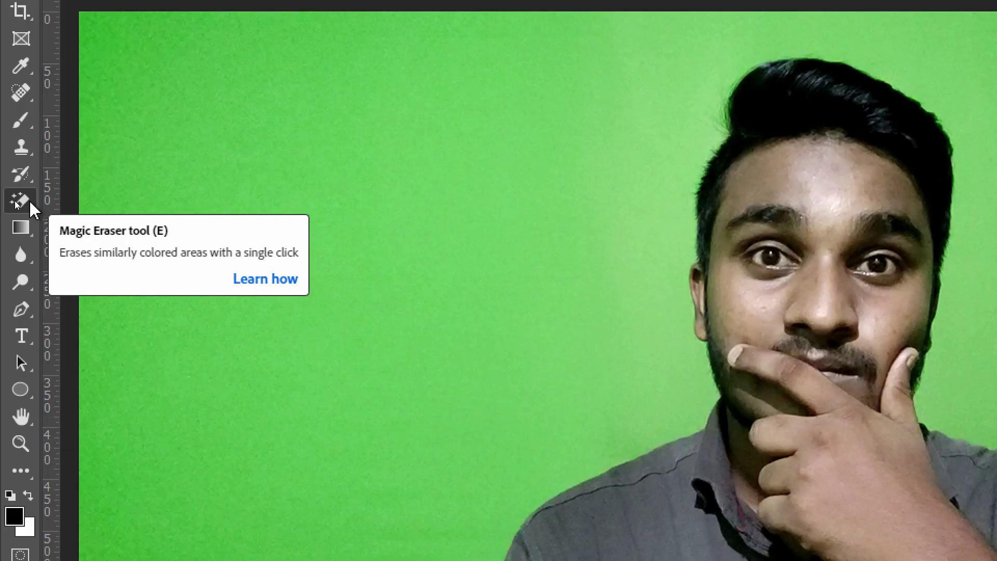
# Step: Select the plain Eraser, duplicate the photo layer, erase a test stroke, and set the brush to 69 px, 100% hardness
pyautogui.rightClick(15, 202)
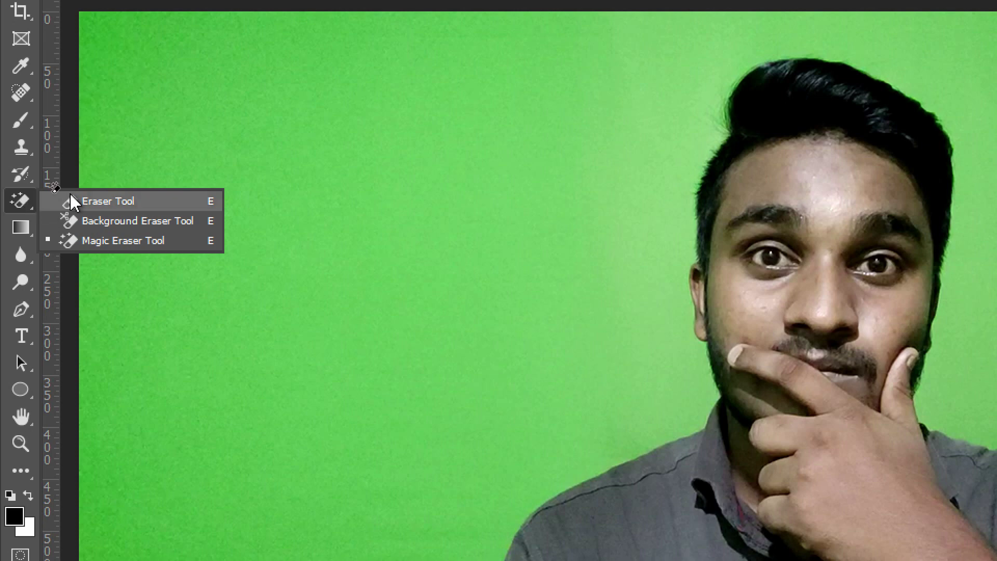
pyautogui.click(54, 202)
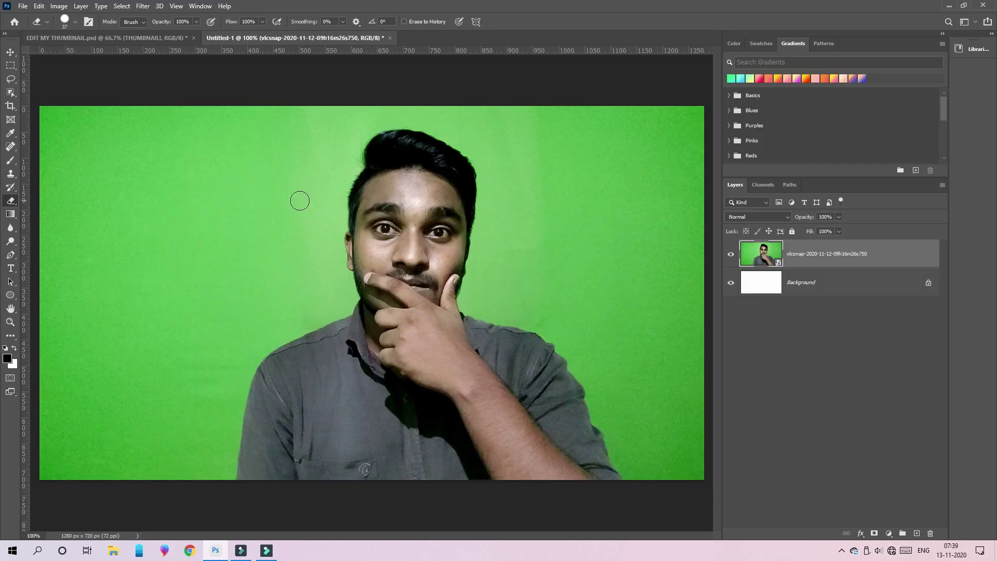
pyautogui.hotkey('ctrl', 'j')
pyautogui.moveTo(211, 149); pyautogui.dragTo(160, 240)
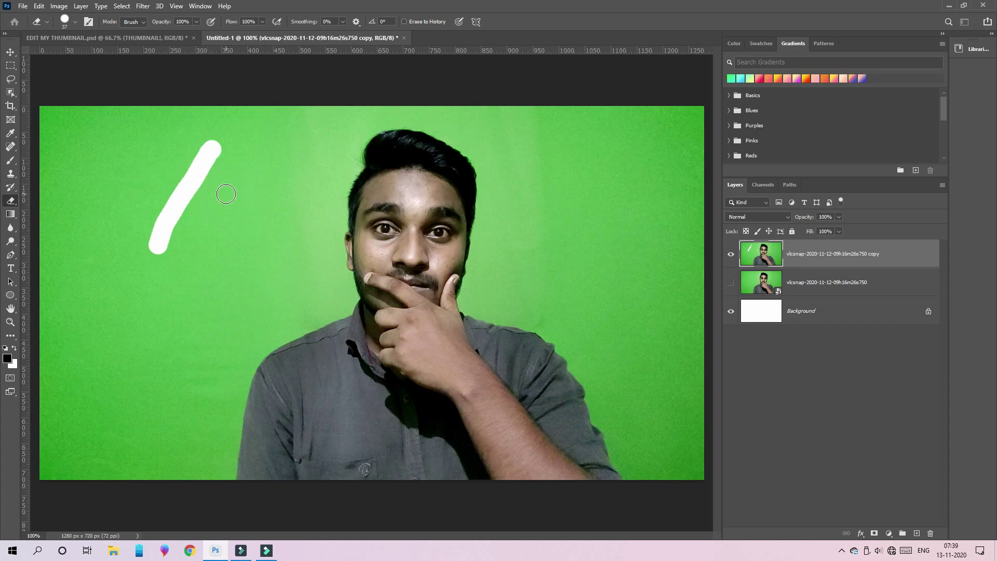
pyautogui.rightClick(226, 194)
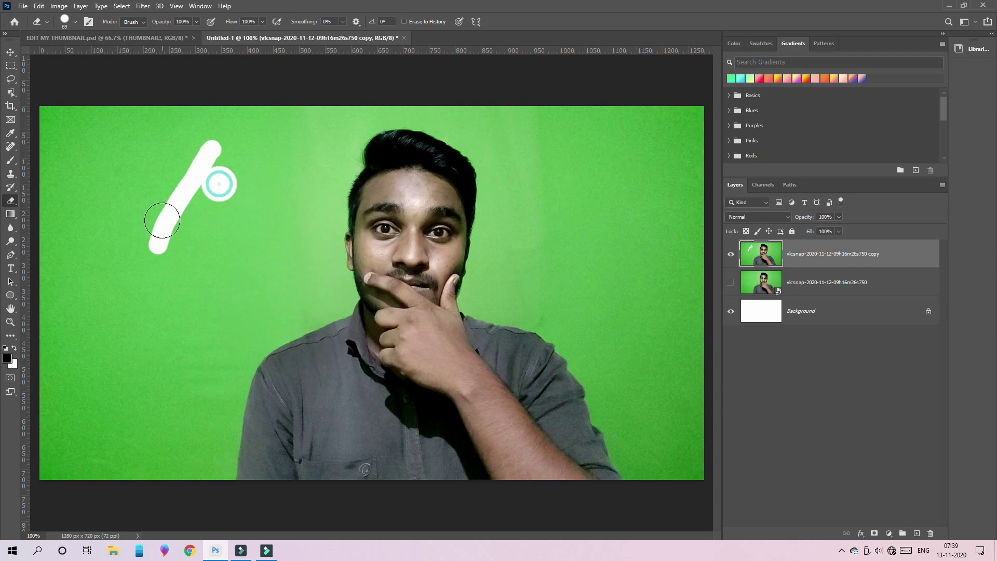
# Step: Erase the green background left, top and right of the man with a 250 px eraser brush
pyautogui.moveTo(218, 156); pyautogui.dragTo(155, 238)
pyautogui.rightClick(171, 186)
pyautogui.moveTo(78, 130)
pyautogui.mouseDown()
pyautogui.moveTo(72, 185)
pyautogui.moveTo(100, 523)
pyautogui.moveTo(178, 459)
pyautogui.moveTo(174, 190)
pyautogui.mouseUp()
pyautogui.moveTo(492, 91)
pyautogui.mouseDown()
pyautogui.moveTo(667, 207)
pyautogui.moveTo(703, 216)
pyautogui.moveTo(434, 98)
pyautogui.moveTo(192, 167)
pyautogui.mouseUp()
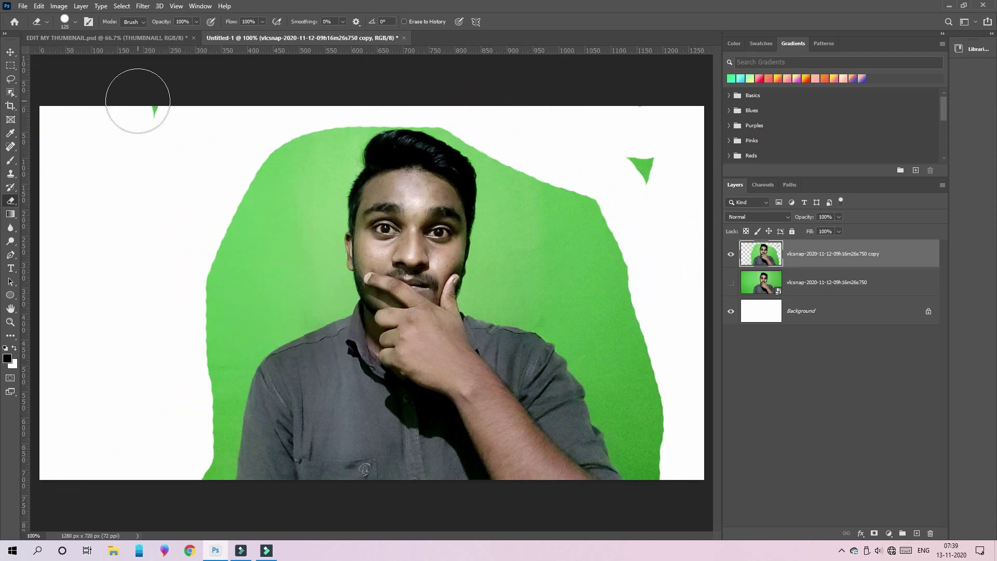
pyautogui.press(']')
pyautogui.press(']')
pyautogui.press(']')
pyautogui.moveTo(241, 265)
pyautogui.mouseDown()
pyautogui.moveTo(231, 238)
pyautogui.moveTo(282, 142)
pyautogui.mouseUp()
pyautogui.moveTo(597, 244)
pyautogui.mouseDown()
pyautogui.moveTo(630, 198)
pyautogui.moveTo(554, 198)
pyautogui.moveTo(668, 376)
pyautogui.moveTo(668, 407)
pyautogui.moveTo(592, 272)
pyautogui.moveTo(543, 266)
pyautogui.moveTo(548, 201)
pyautogui.mouseUp()
pyautogui.moveTo(162, 290)
pyautogui.mouseDown()
pyautogui.moveTo(174, 452)
pyautogui.moveTo(185, 356)
pyautogui.mouseUp()
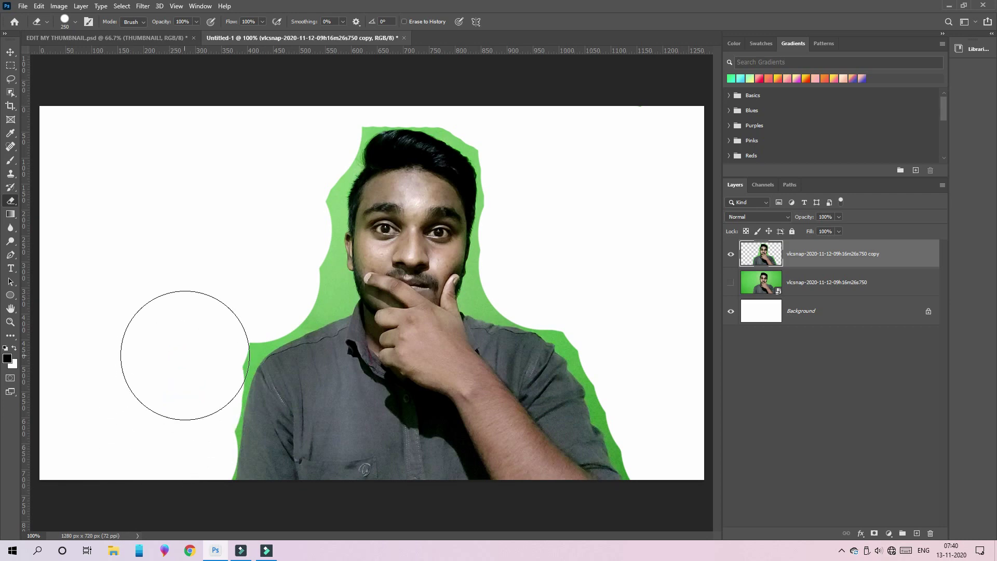
pyautogui.moveTo(233, 282)
pyautogui.mouseDown()
pyautogui.moveTo(271, 271)
pyautogui.moveTo(285, 64)
pyautogui.mouseUp()
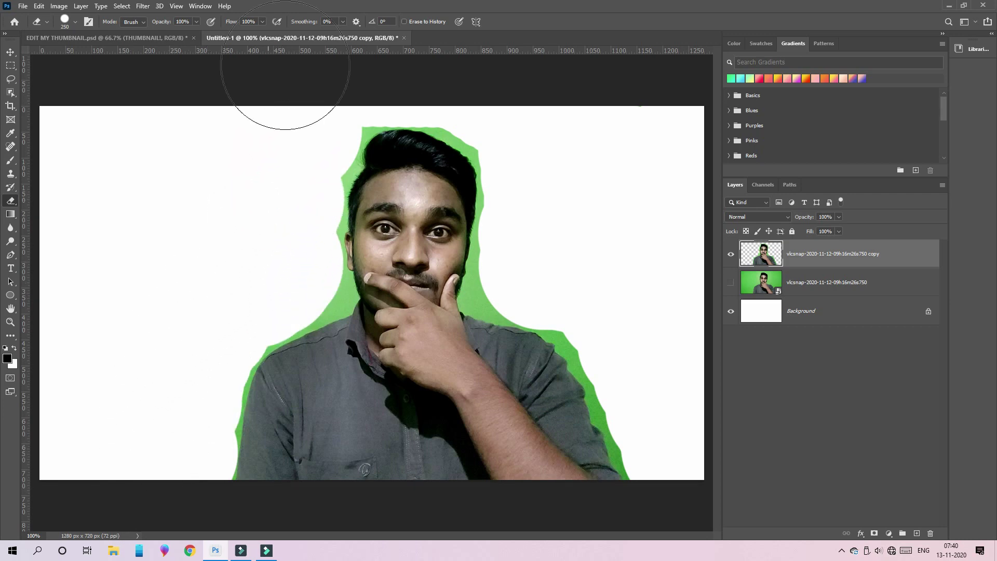
# Step: Zoom in and erase the green fringe along the shoulder edge with a 30 px eraser
pyautogui.hotkey('ctrl', '+')
pyautogui.hotkey('ctrl', '+')
pyautogui.press('p')
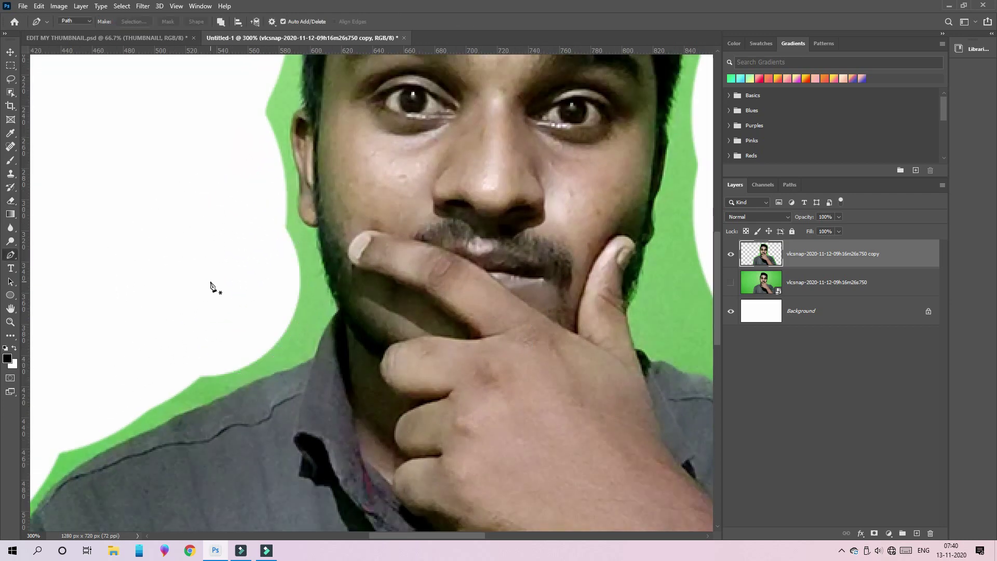
pyautogui.press('e')
pyautogui.scroll(2, 249, 249)
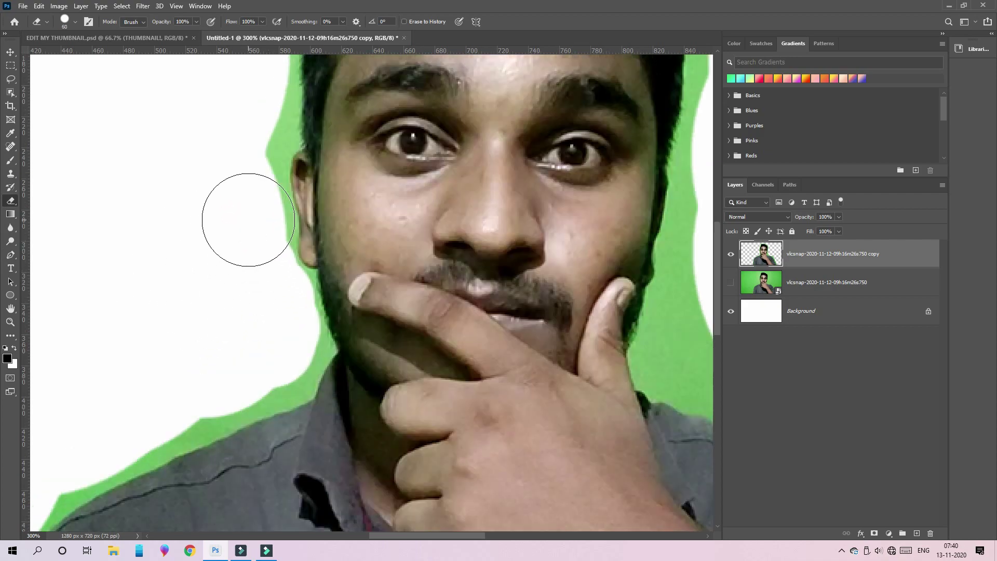
pyautogui.scroll(2, 247, 195)
pyautogui.scroll(3, 243, 187)
pyautogui.scroll(2, 289, 169)
pyautogui.scroll(1, 326, 86)
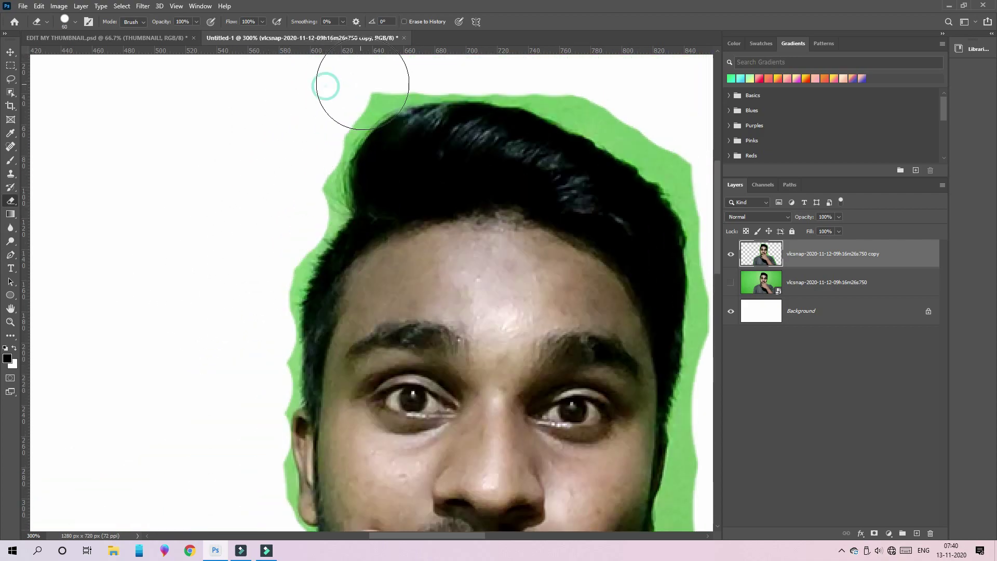
pyautogui.hscroll(3, 390, 93)
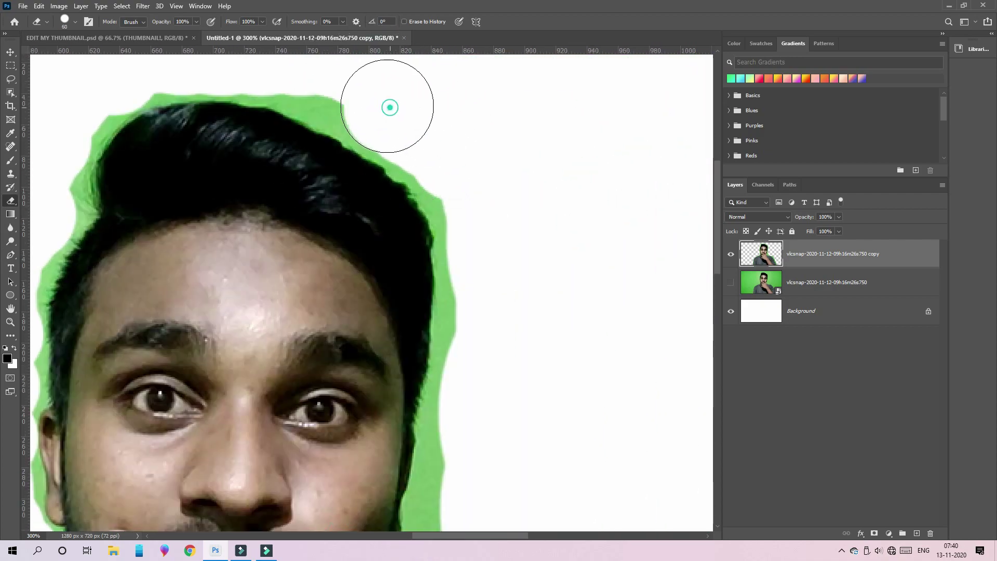
pyautogui.scroll(-2, 493, 338)
pyautogui.scroll(-2, 467, 374)
pyautogui.moveTo(454, 382); pyautogui.dragTo(480, 416)
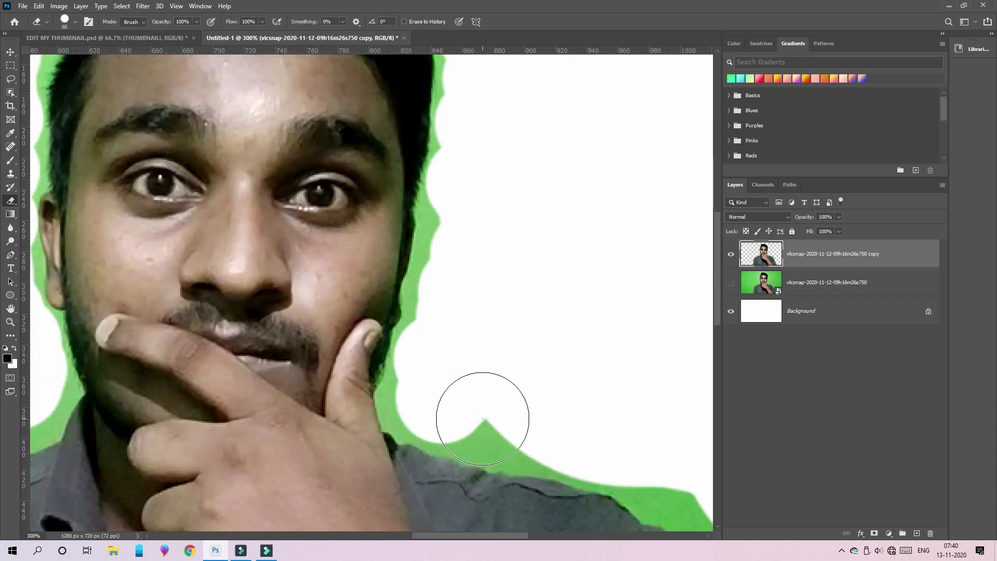
pyautogui.scroll(-2, 520, 363)
pyautogui.hscroll(4, 519, 338)
pyautogui.scroll(-2, 463, 400)
pyautogui.scroll(-1, 519, 389)
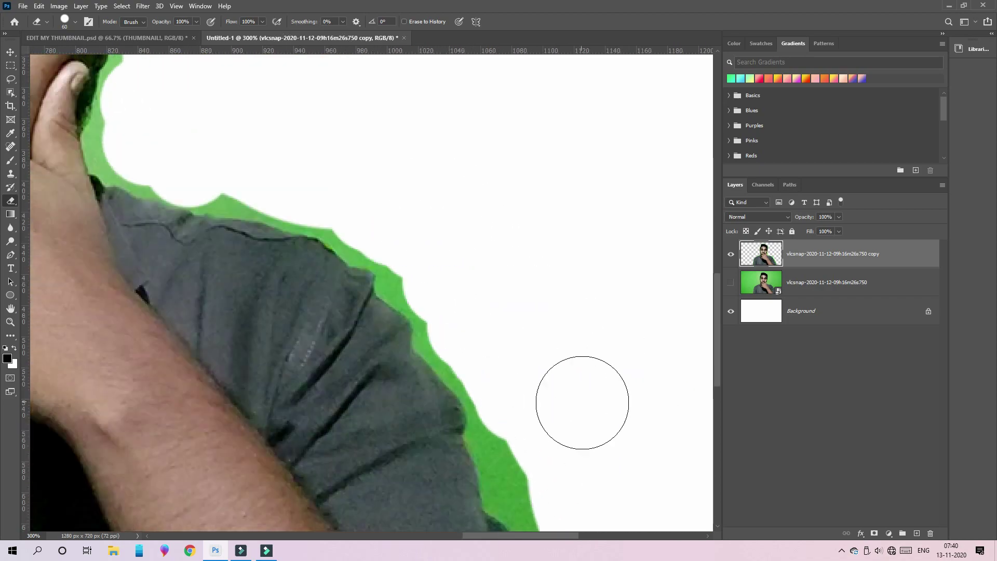
pyautogui.scroll(-2, 592, 441)
pyautogui.scroll(-2, 605, 484)
pyautogui.press('[')
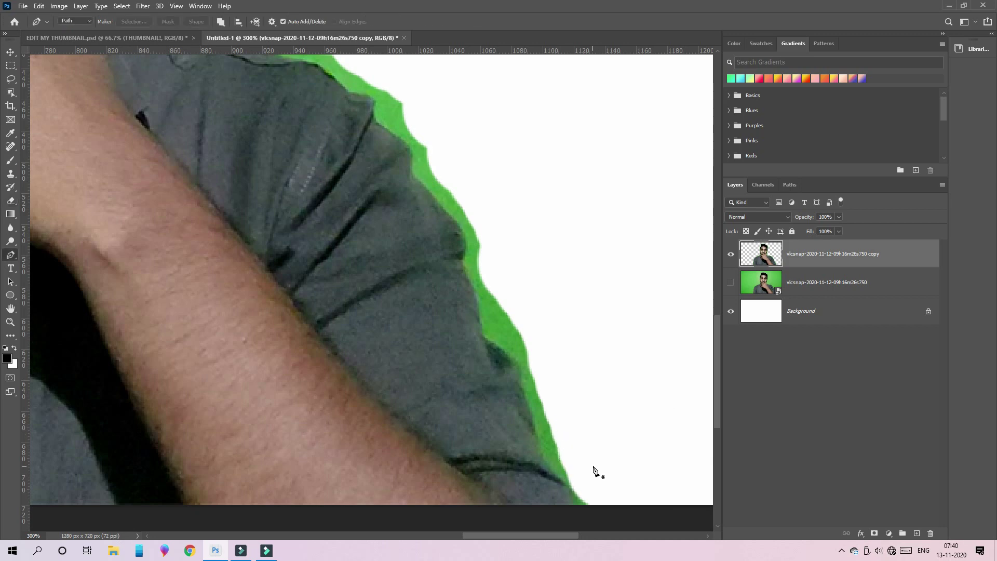
pyautogui.press('[')
pyautogui.press('[')
pyautogui.moveTo(578, 464); pyautogui.dragTo(557, 411)
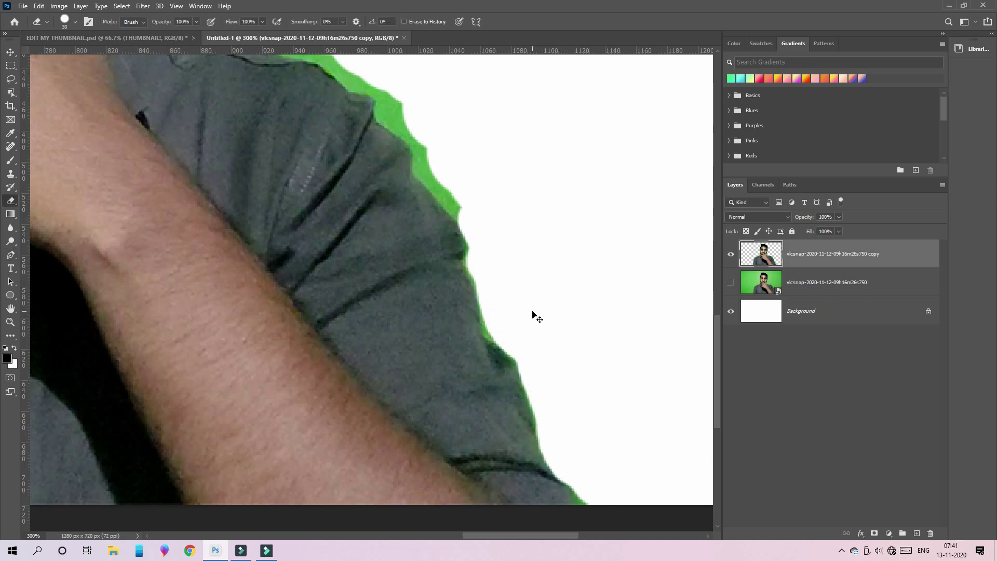
# Step: Erase more of the green fringe along the left shoulder outline
pyautogui.scroll(-4, 534, 316)
pyautogui.scroll(4, 578, 356)
pyautogui.scroll(1, 323, 412)
pyautogui.scroll(-5, 516, 472)
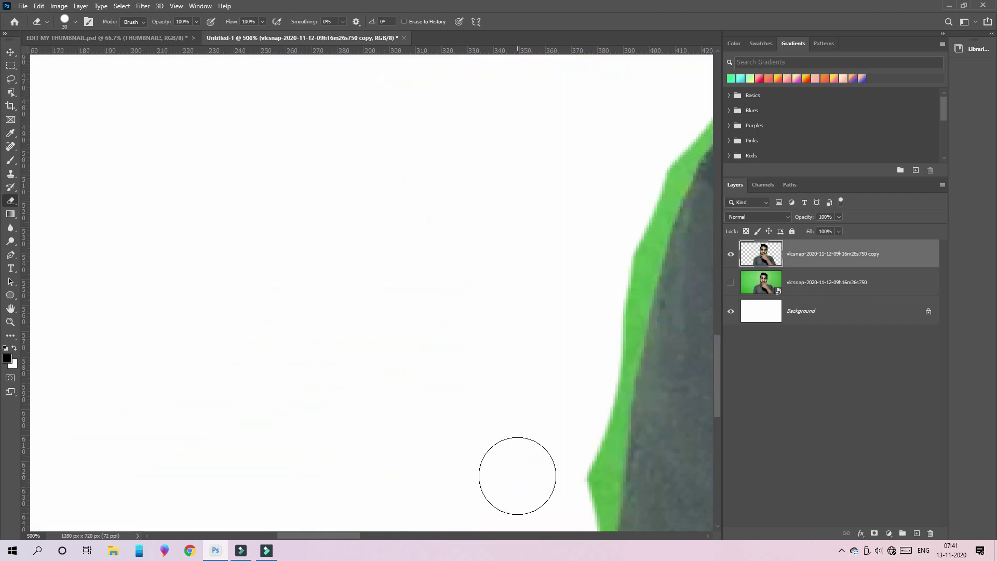
pyautogui.scroll(-5, 541, 472)
pyautogui.scroll(2, 524, 389)
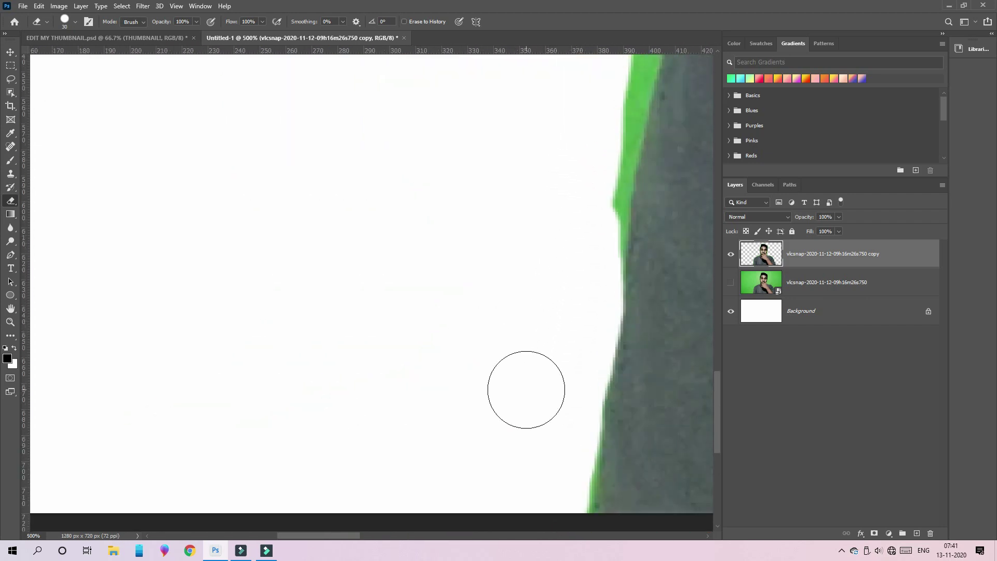
pyautogui.scroll(2, 524, 390)
pyautogui.hscroll(4, 316, 389)
pyautogui.moveTo(316, 389)
pyautogui.mouseDown()
pyautogui.moveTo(360, 203)
pyautogui.moveTo(397, 122)
pyautogui.mouseUp()
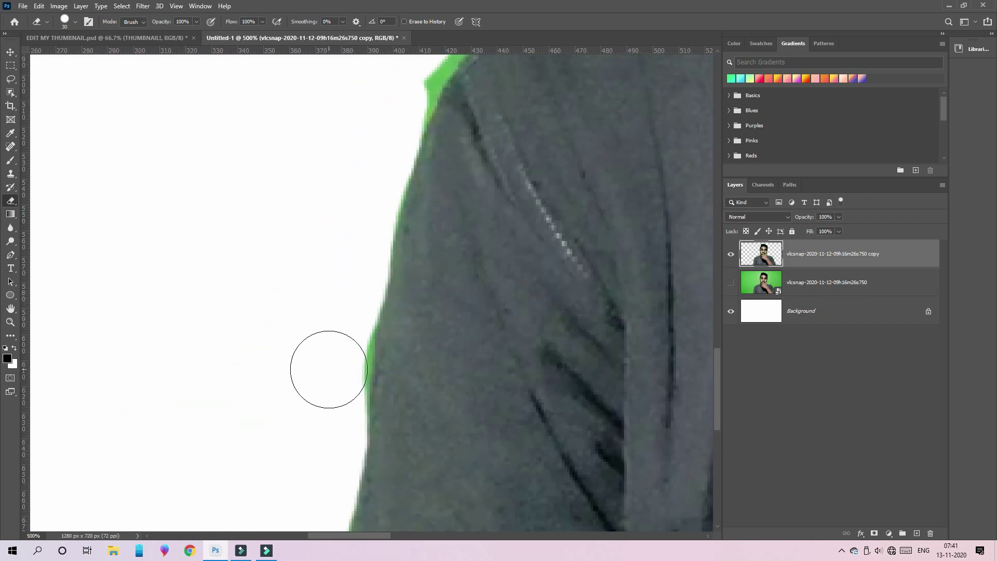
pyautogui.scroll(2, 363, 399)
pyautogui.scroll(3, 422, 411)
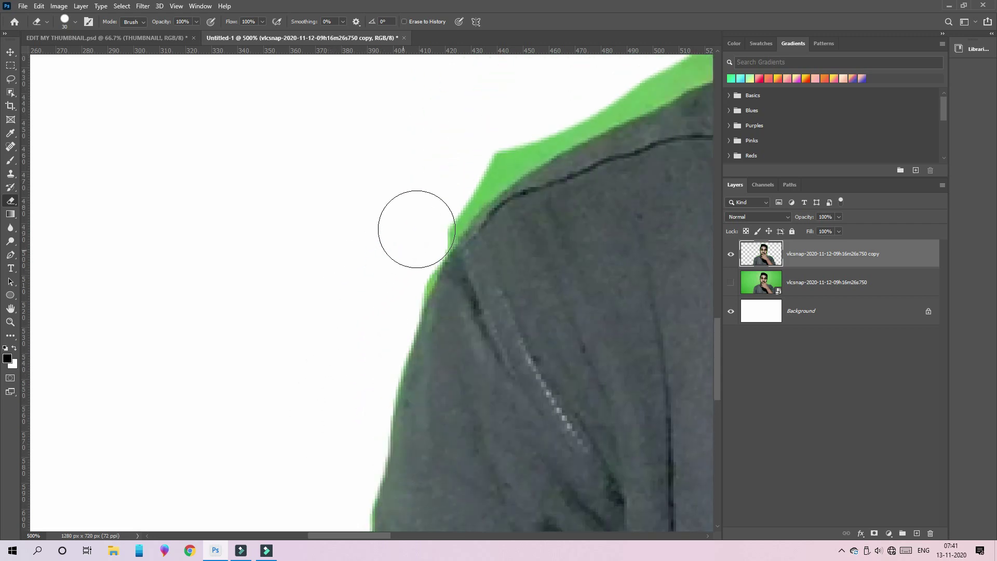
pyautogui.hscroll(5, 412, 540)
pyautogui.scroll(2, 412, 539)
pyautogui.moveTo(213, 201)
pyautogui.mouseDown()
pyautogui.moveTo(430, 107)
pyautogui.moveTo(154, 253)
pyautogui.mouseUp()
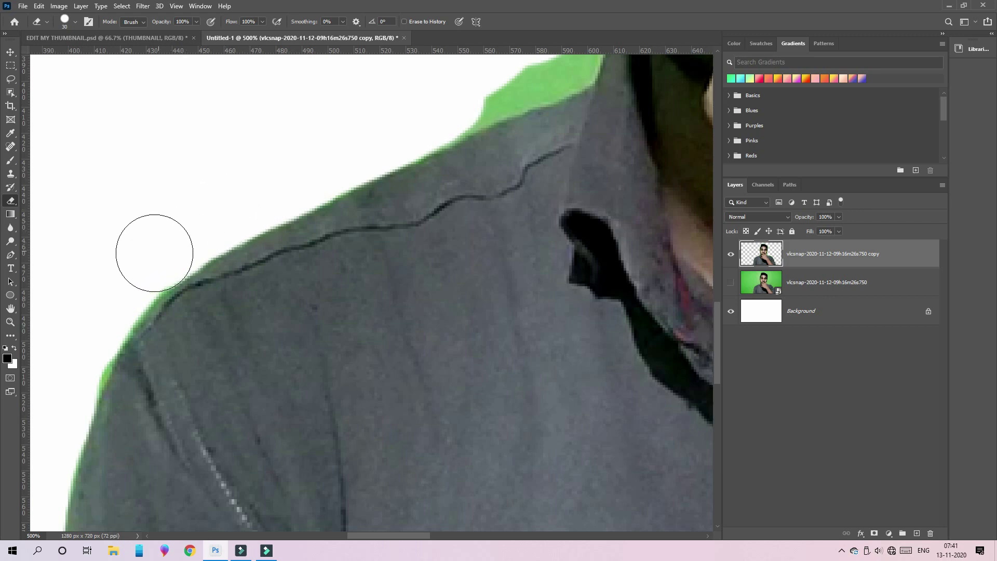
# Step: Clean the remaining green fringe along the neck and shoulder edges
pyautogui.hscroll(5, 350, 522)
pyautogui.scroll(2, 312, 488)
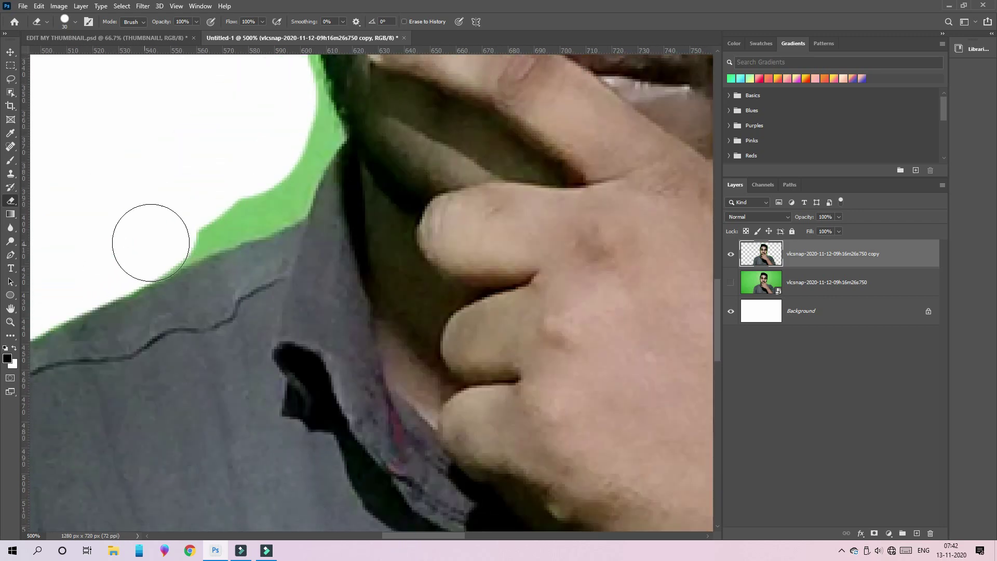
pyautogui.scroll(3, 289, 207)
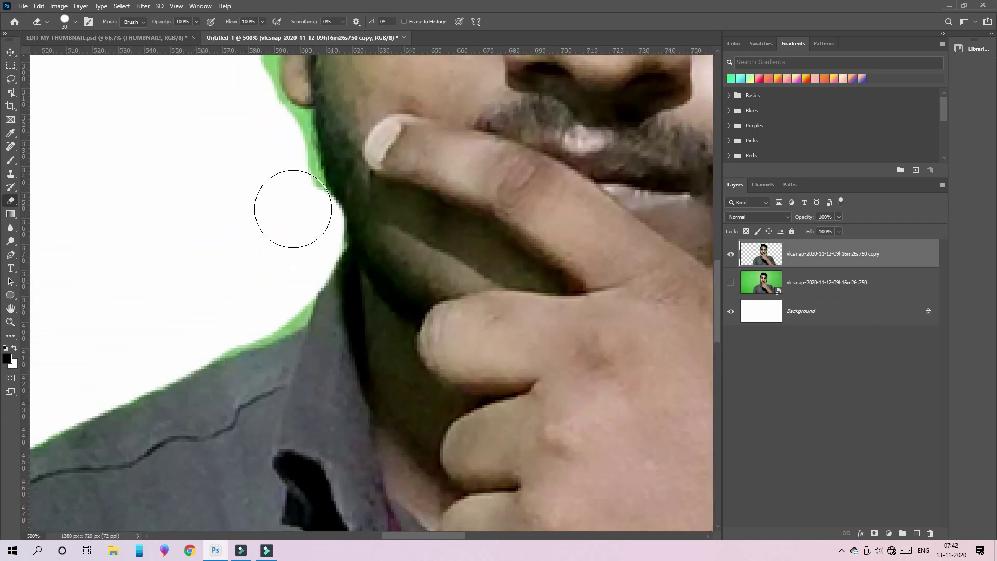
pyautogui.scroll(-1, 234, 260)
pyautogui.moveTo(292, 217); pyautogui.dragTo(280, 118)
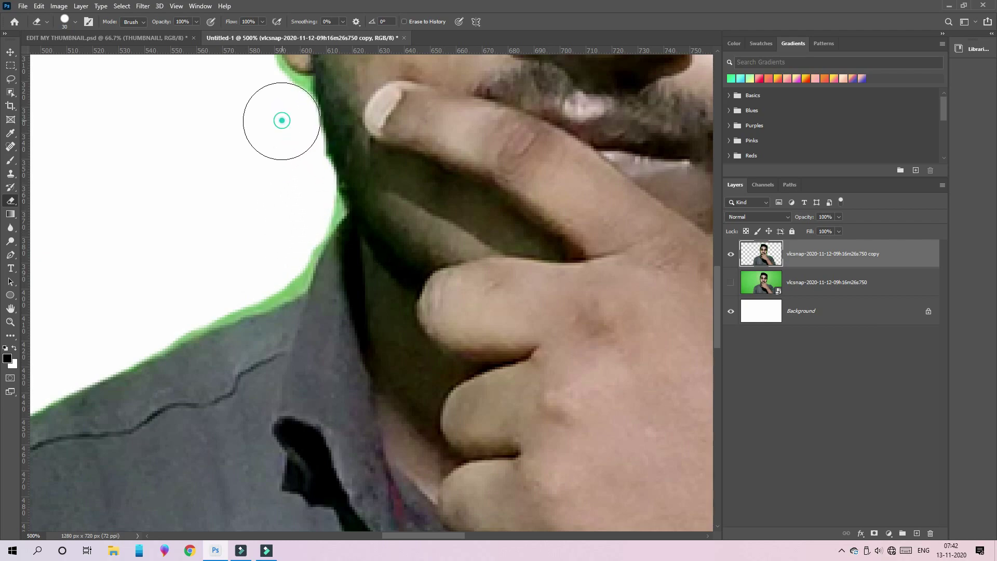
pyautogui.moveTo(262, 263); pyautogui.dragTo(155, 303)
pyautogui.scroll(-5, 155, 304)
# Step: Erase the green fringe along the hair and temple with a smaller eraser brush
pyautogui.scroll(1, 627, 330)
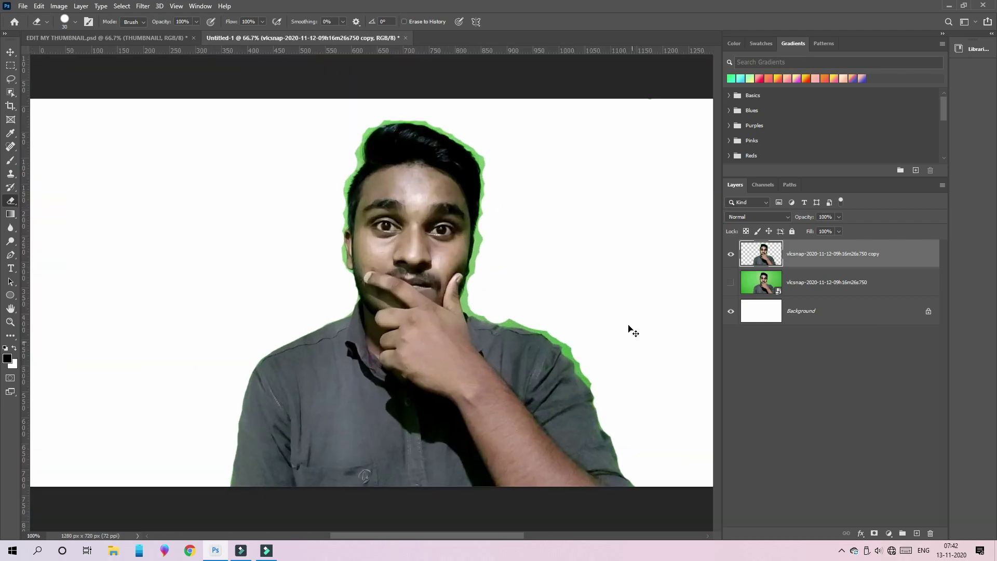
pyautogui.scroll(3, 256, 434)
pyautogui.scroll(5, 269, 241)
pyautogui.moveTo(269, 241)
pyautogui.mouseDown()
pyautogui.moveTo(245, 352)
pyautogui.moveTo(244, 436)
pyautogui.mouseUp()
pyautogui.scroll(-1, 283, 249)
pyautogui.scroll(4, 205, 280)
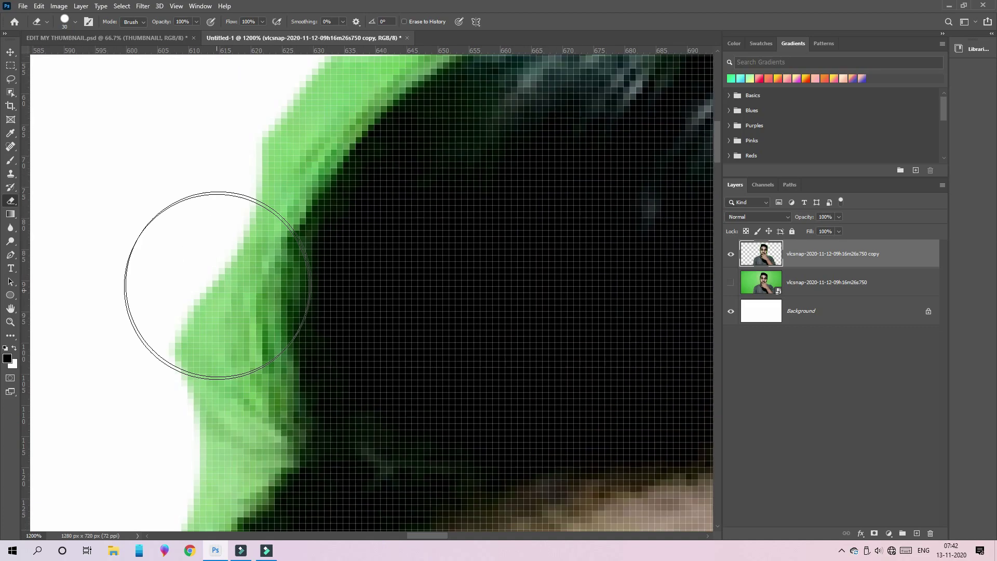
pyautogui.press('[')
pyautogui.press('[')
pyautogui.press('[')
pyautogui.click(229, 347)
pyautogui.moveTo(229, 347)
pyautogui.mouseDown()
pyautogui.moveTo(207, 369)
pyautogui.moveTo(270, 185)
pyautogui.mouseUp()
# Step: Erase the green fringe along the left shoulder edge
pyautogui.hotkey('ctrl', '1')
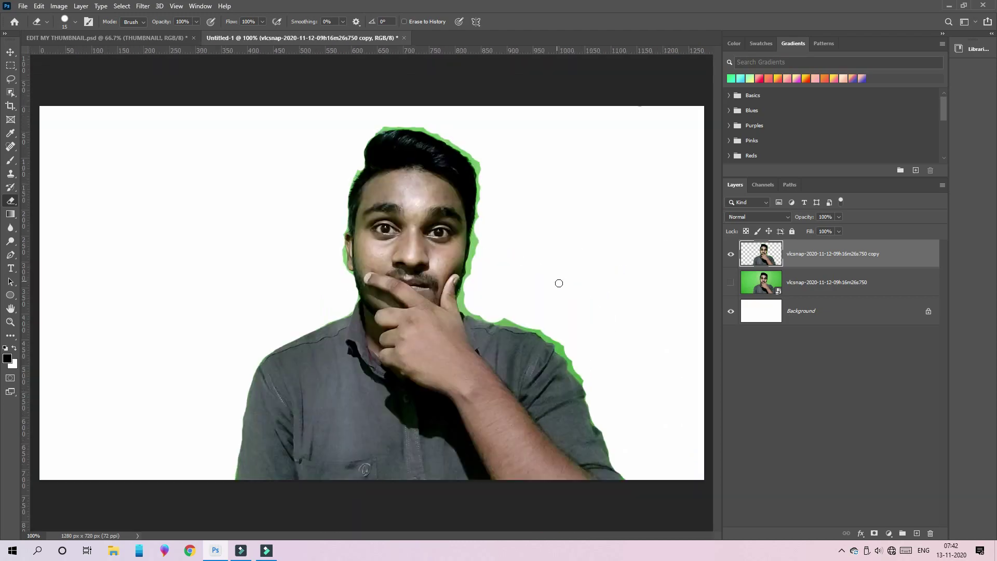
pyautogui.scroll(9, 329, 318)
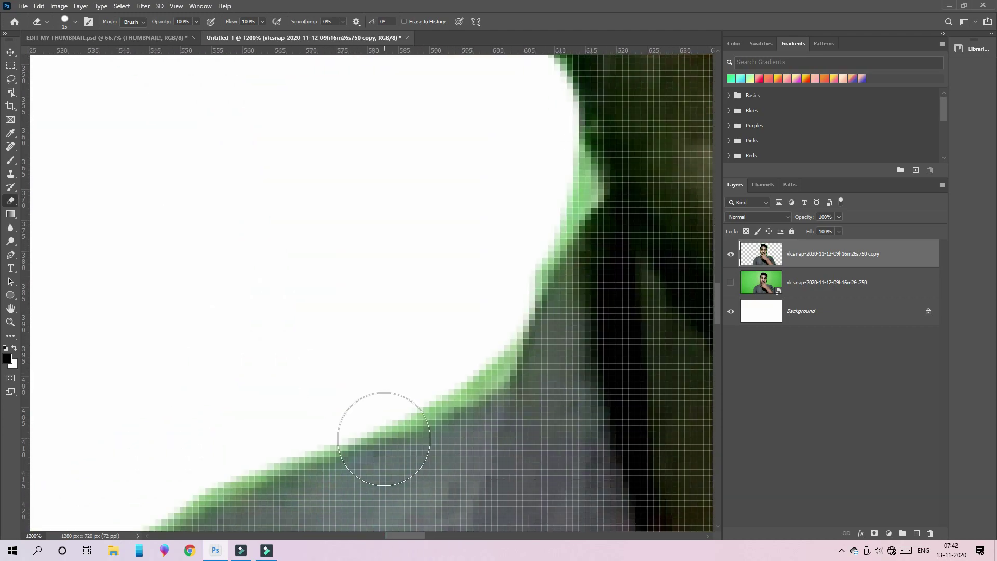
pyautogui.moveTo(239, 331)
pyautogui.mouseDown()
pyautogui.moveTo(461, 225)
pyautogui.moveTo(545, 134)
pyautogui.mouseUp()
pyautogui.hotkey('ctrl', '1')
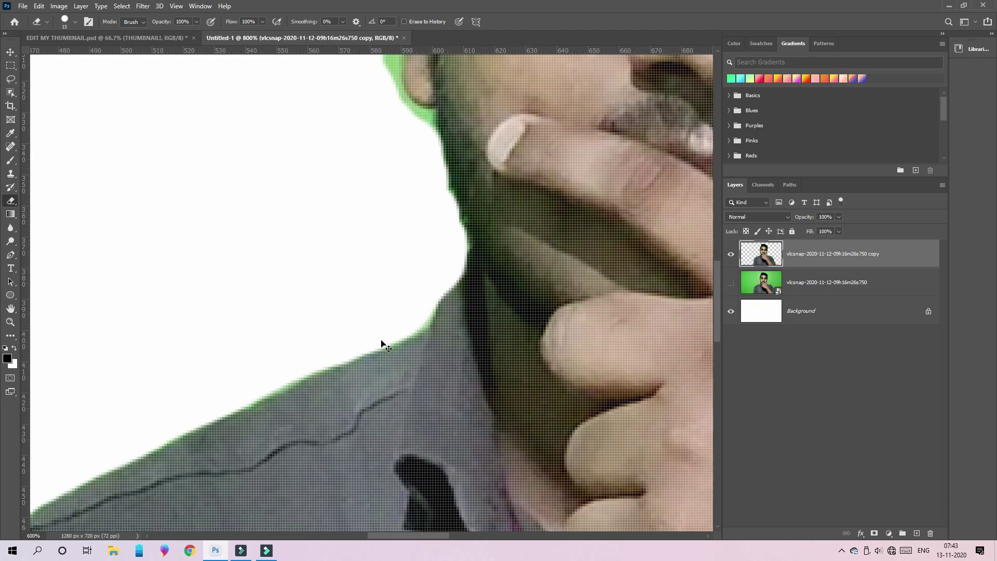
pyautogui.scroll(5, 509, 256)
pyautogui.hscroll(-5, 467, 311)
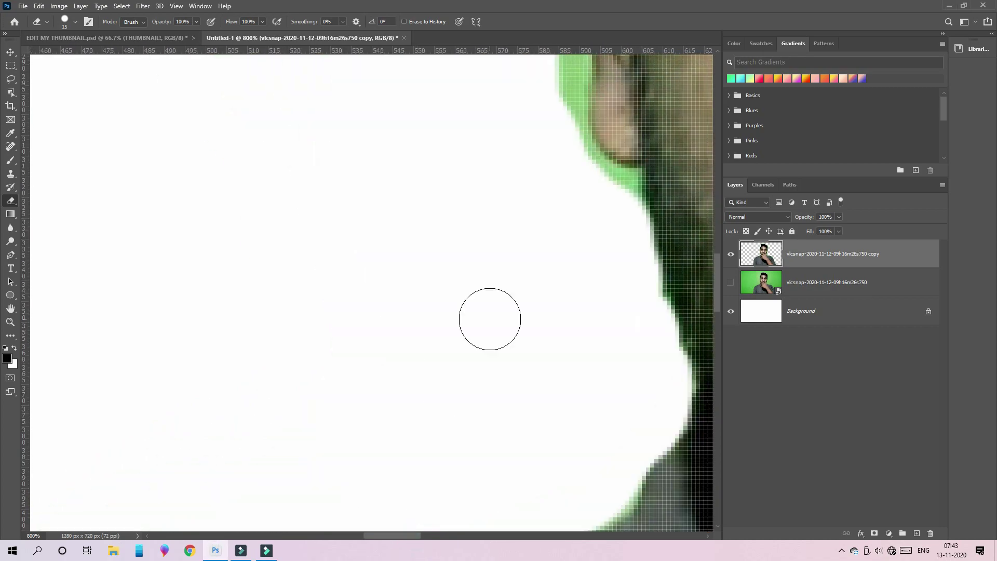
pyautogui.scroll(2, 548, 384)
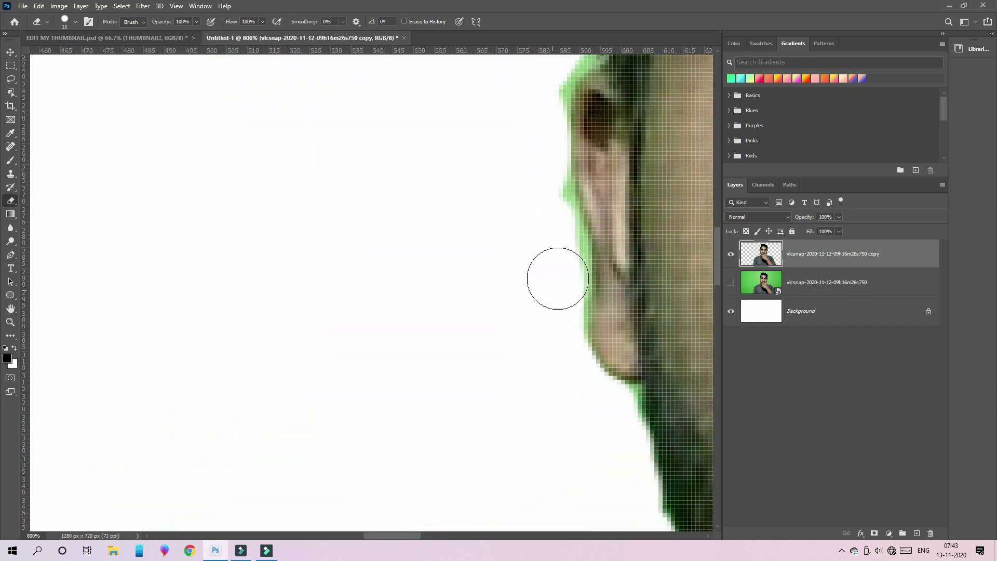
pyautogui.scroll(2, 553, 225)
pyautogui.scroll(-4, 356, 378)
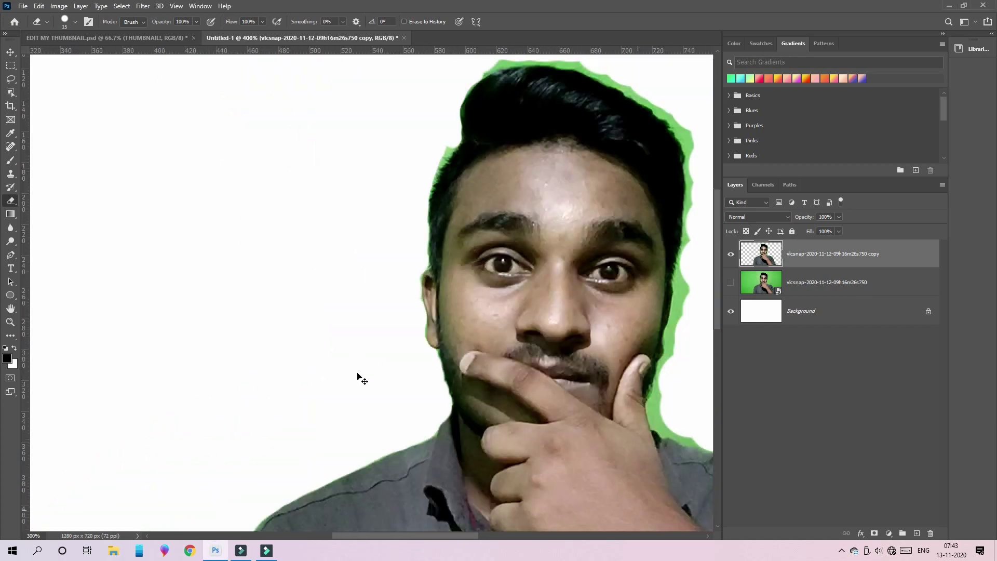
pyautogui.scroll(-3, 653, 423)
pyautogui.scroll(2, 653, 423)
pyautogui.scroll(5, 587, 251)
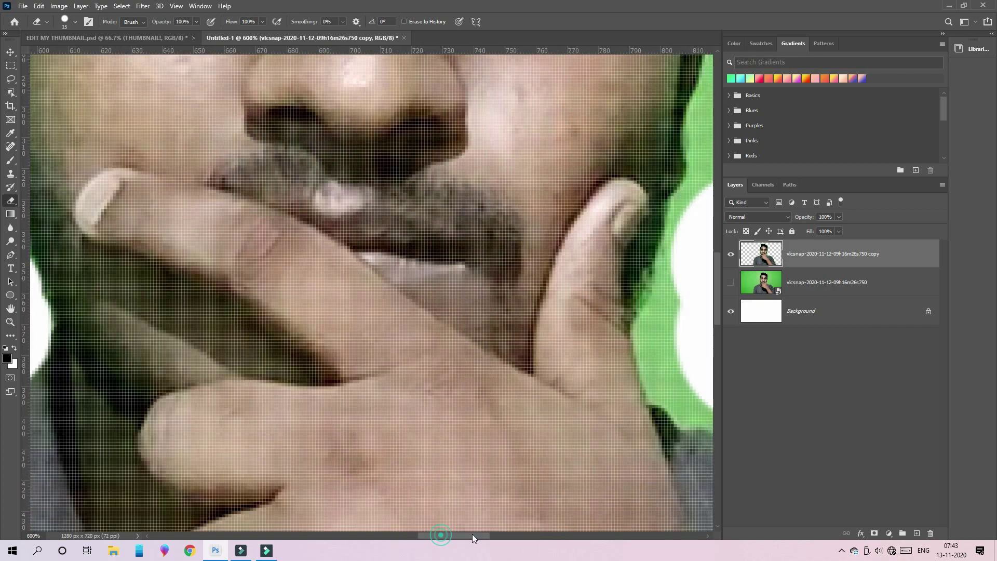
pyautogui.scroll(1, 502, 504)
pyautogui.moveTo(501, 503); pyautogui.dragTo(283, 456)
# Step: Erase leftover green fringe around the cheek and ear
pyautogui.scroll(1, 367, 452)
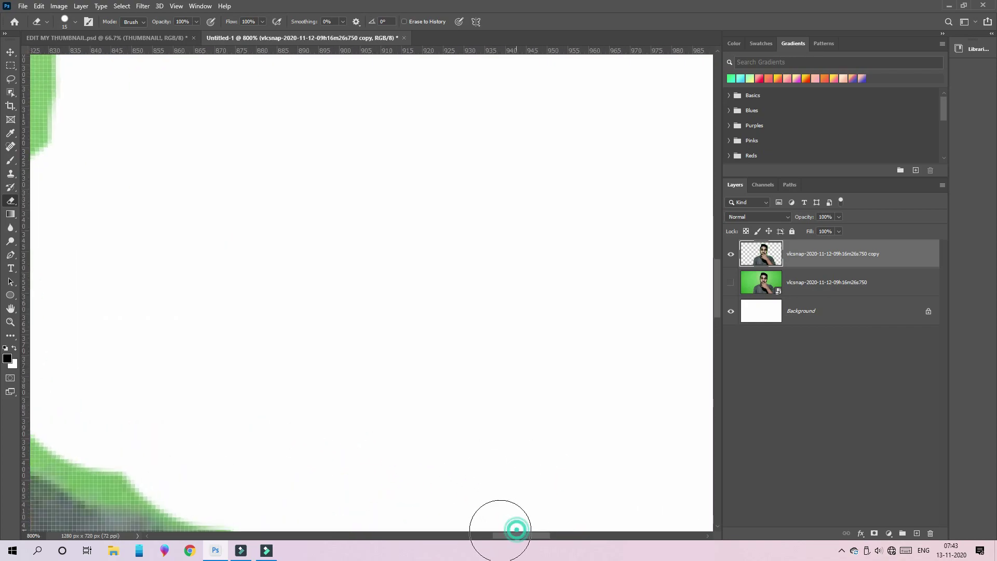
pyautogui.scroll(2, 516, 528)
pyautogui.moveTo(423, 204)
pyautogui.mouseDown()
pyautogui.moveTo(390, 338)
pyautogui.moveTo(551, 471)
pyautogui.mouseUp()
pyautogui.scroll(3, 492, 336)
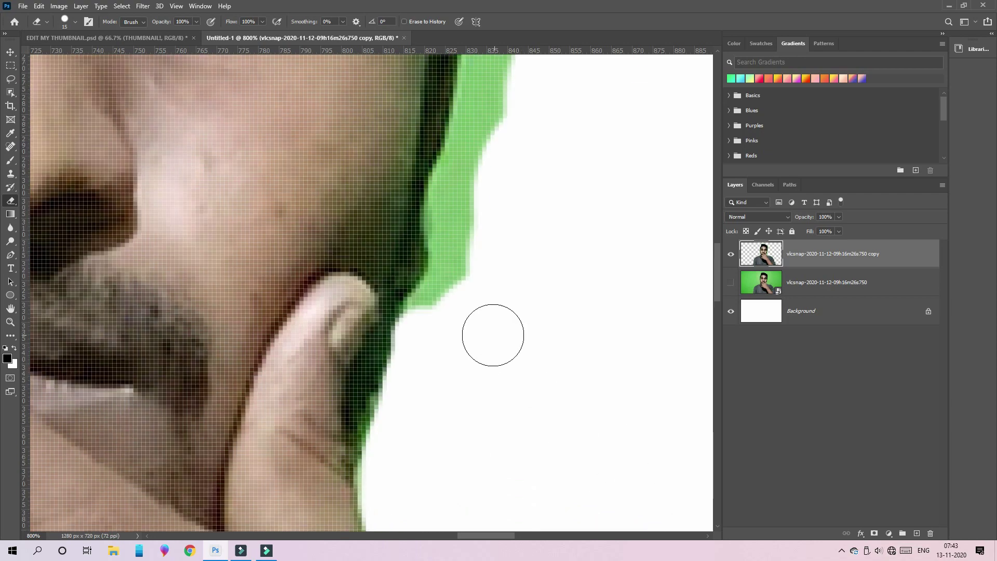
pyautogui.moveTo(491, 336); pyautogui.dragTo(477, 158)
pyautogui.scroll(3, 481, 229)
pyautogui.scroll(2, 550, 283)
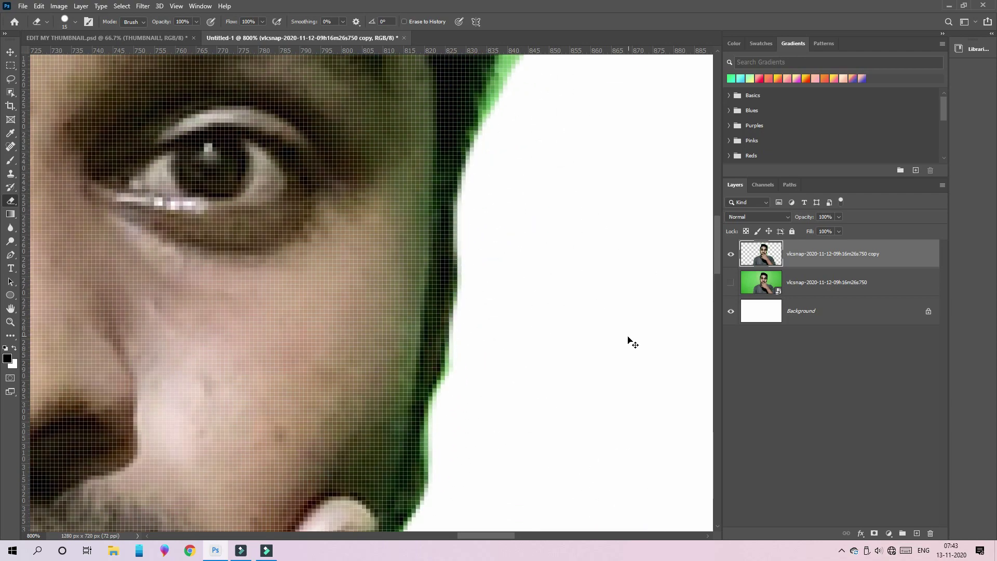
pyautogui.scroll(-5, 629, 341)
pyautogui.scroll(-3, 571, 291)
pyautogui.scroll(4, 535, 256)
pyautogui.scroll(-1, 353, 362)
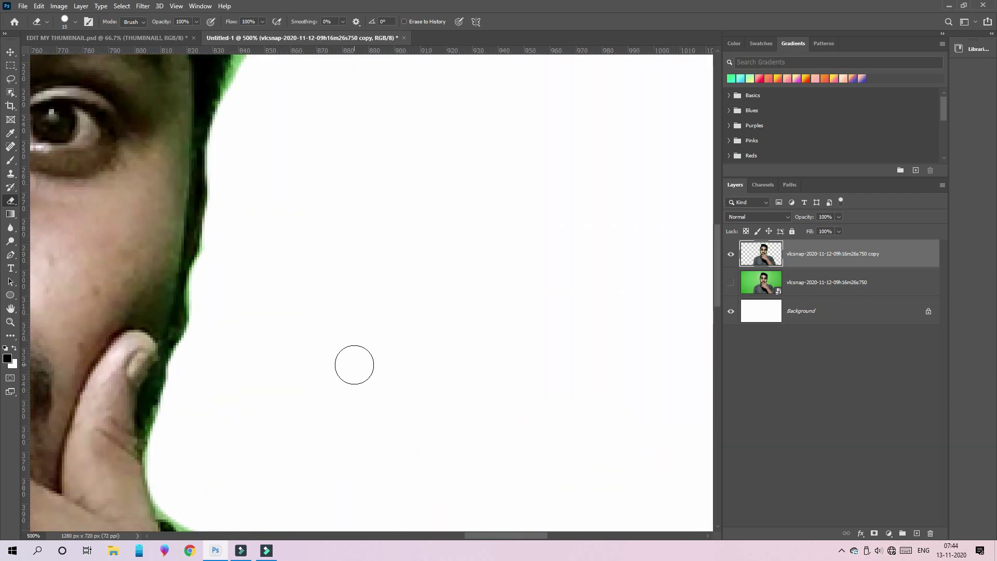
pyautogui.scroll(2, 311, 259)
pyautogui.scroll(3, 407, 407)
pyautogui.moveTo(265, 291); pyautogui.dragTo(254, 125)
pyautogui.scroll(3, 507, 507)
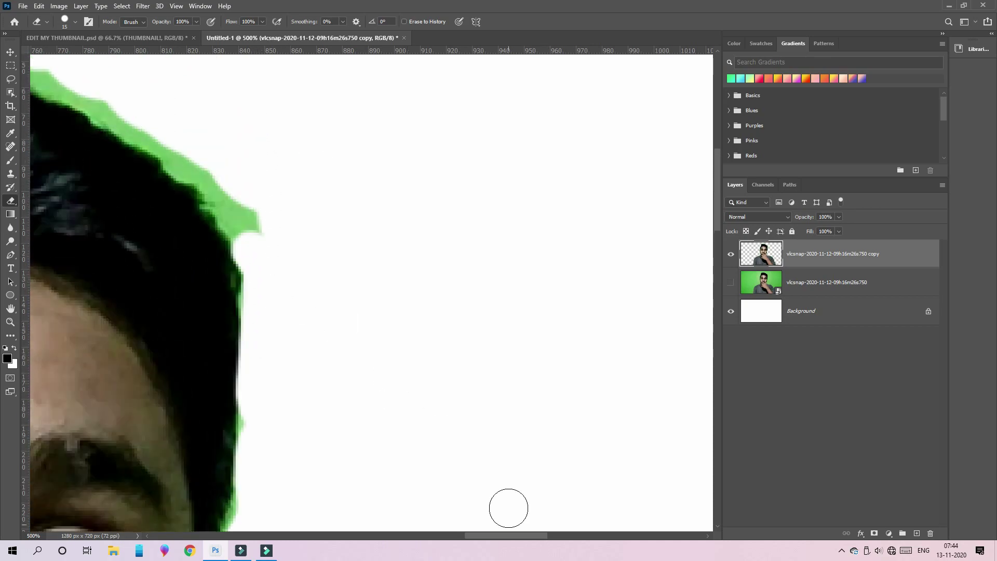
pyautogui.scroll(-4, 349, 456)
pyautogui.scroll(4, 407, 507)
pyautogui.scroll(3, 489, 474)
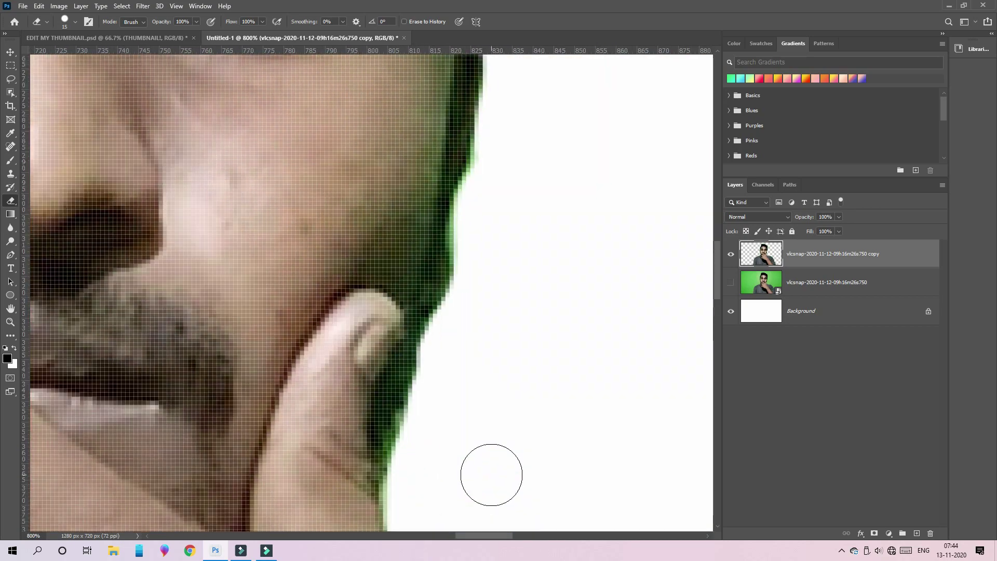
pyautogui.scroll(3, 697, 152)
# Step: Erase the green fringe along the hair edge and across the top of the hair
pyautogui.moveTo(311, 267)
pyautogui.mouseDown()
pyautogui.moveTo(482, 400)
pyautogui.moveTo(529, 469)
pyautogui.mouseUp()
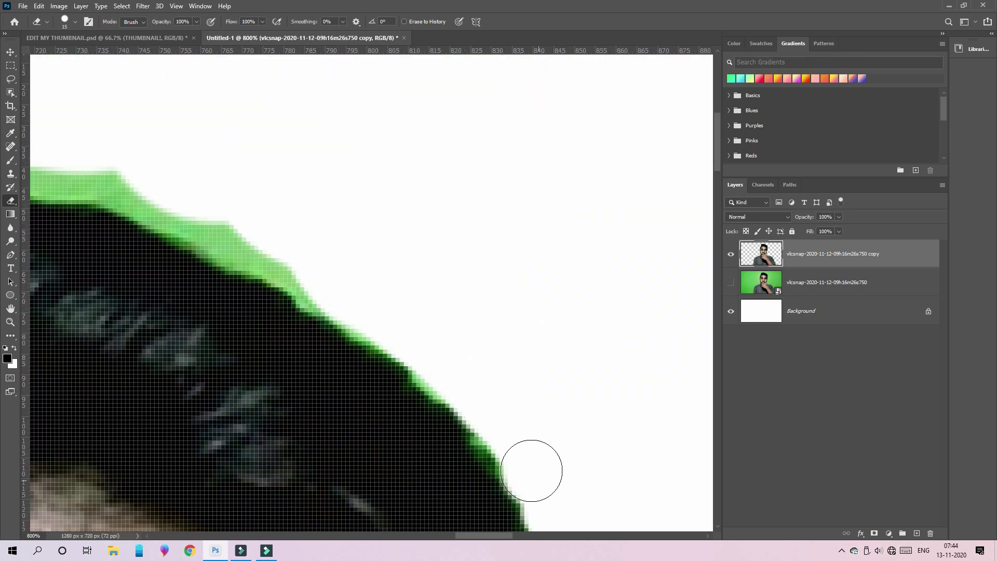
pyautogui.moveTo(237, 210); pyautogui.dragTo(378, 354)
pyautogui.hscroll(-5, 534, 427)
pyautogui.moveTo(234, 211)
pyautogui.mouseDown()
pyautogui.moveTo(296, 178)
pyautogui.moveTo(500, 150)
pyautogui.moveTo(657, 176)
pyautogui.mouseUp()
pyautogui.hscroll(3, 657, 176)
pyautogui.hscroll(2, 415, 155)
pyautogui.moveTo(223, 138)
pyautogui.mouseDown()
pyautogui.moveTo(416, 182)
pyautogui.moveTo(614, 276)
pyautogui.mouseUp()
pyautogui.scroll(-9, 615, 276)
pyautogui.scroll(4, 457, 317)
pyautogui.scroll(3, 387, 368)
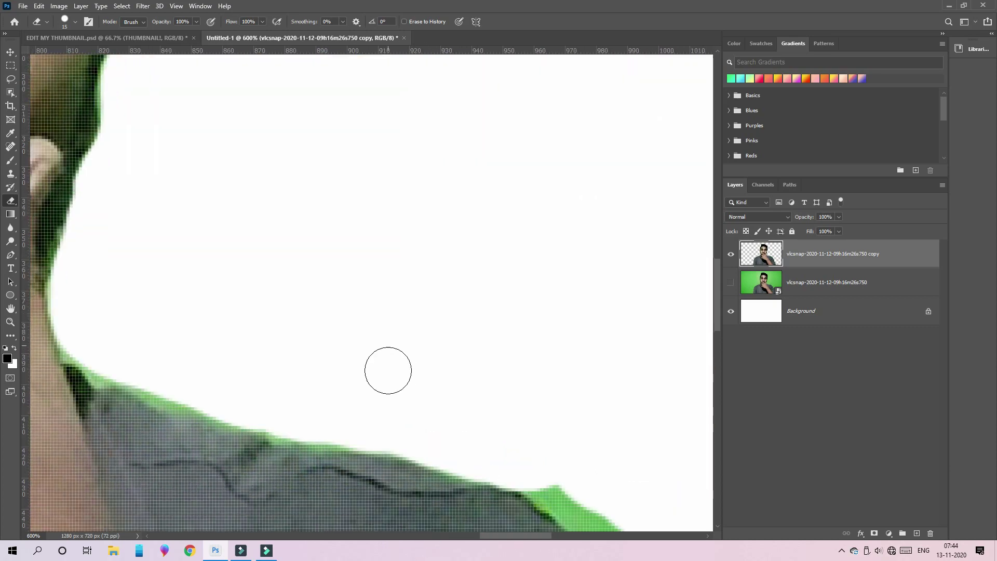
pyautogui.scroll(-2, 566, 405)
# Step: Erase the last green fringe along the right shoulder edge
pyautogui.moveTo(574, 369); pyautogui.dragTo(683, 485)
pyautogui.hscroll(5, 683, 485)
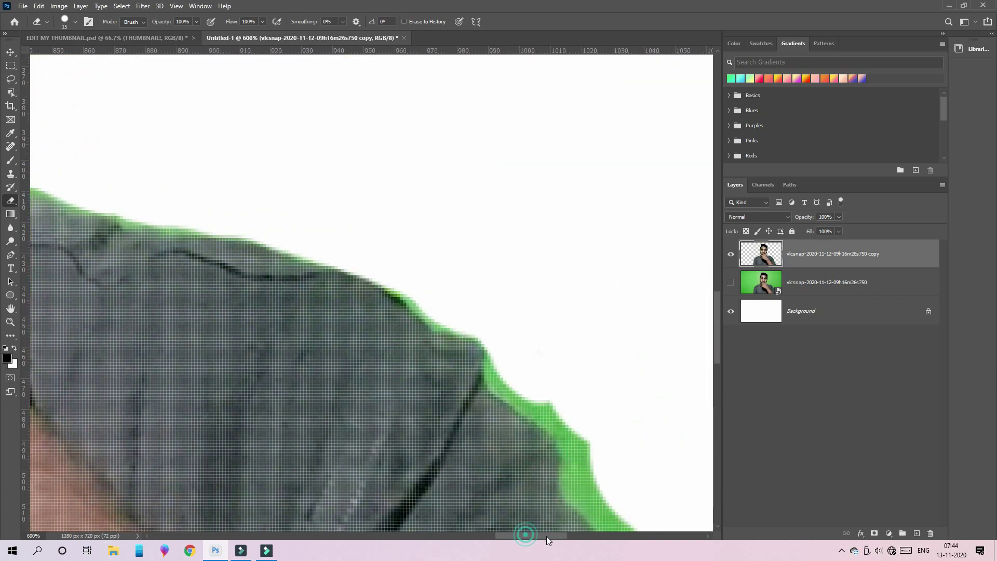
pyautogui.scroll(-2, 421, 389)
pyautogui.moveTo(421, 389); pyautogui.dragTo(457, 431)
pyautogui.scroll(-2, 450, 289)
pyautogui.scroll(-1, 468, 338)
pyautogui.moveTo(490, 396); pyautogui.dragTo(550, 474)
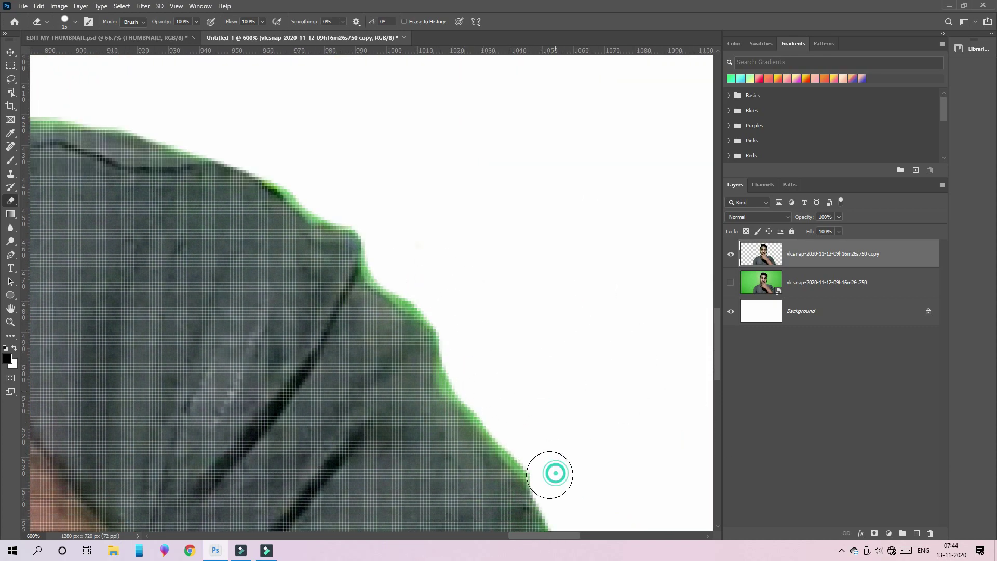
pyautogui.moveTo(489, 406); pyautogui.dragTo(433, 300)
pyautogui.scroll(-4, 378, 149)
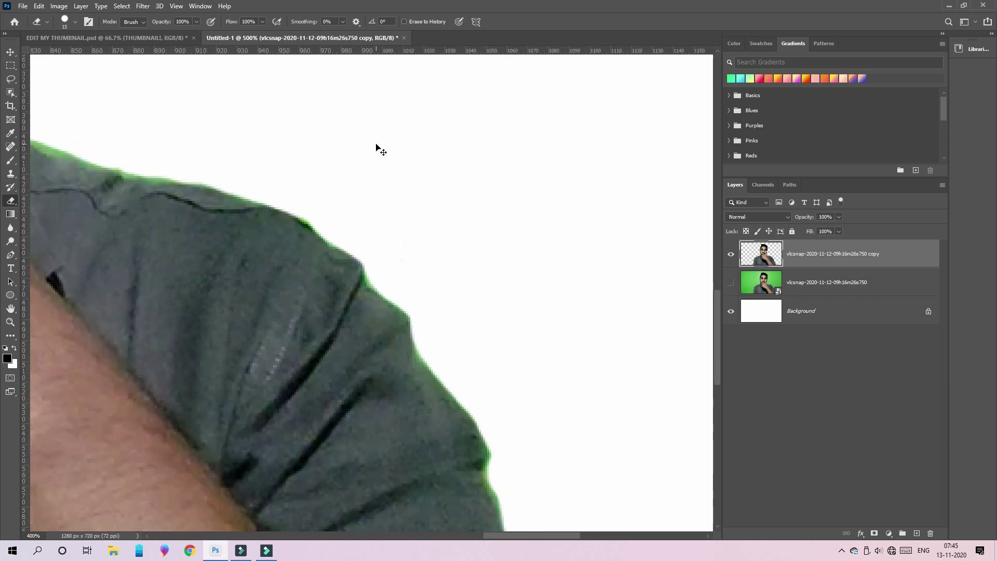
pyautogui.scroll(-4, 378, 149)
pyautogui.hotkey('ctrl', 'BackSpace')
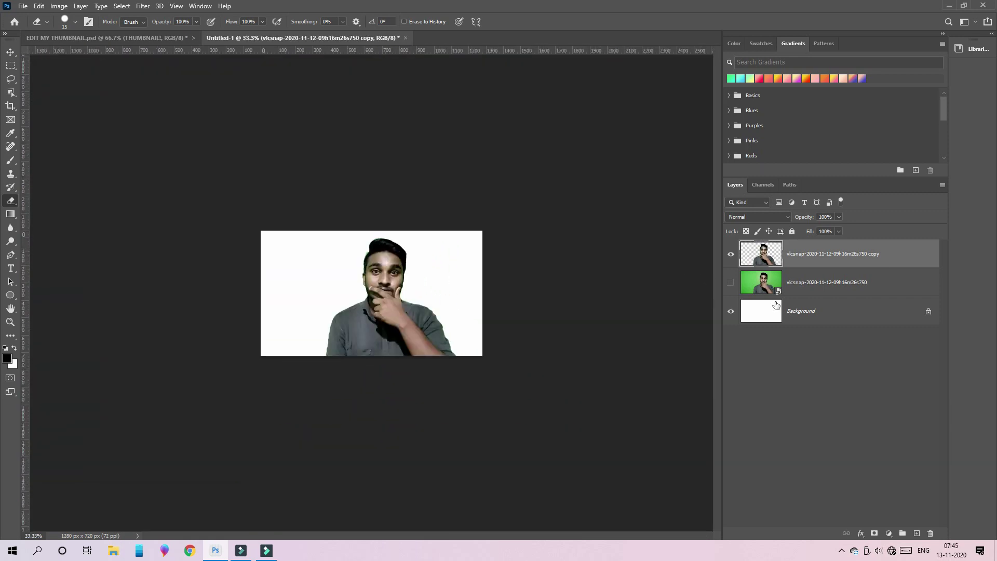
pyautogui.scroll(1, 480, 323)
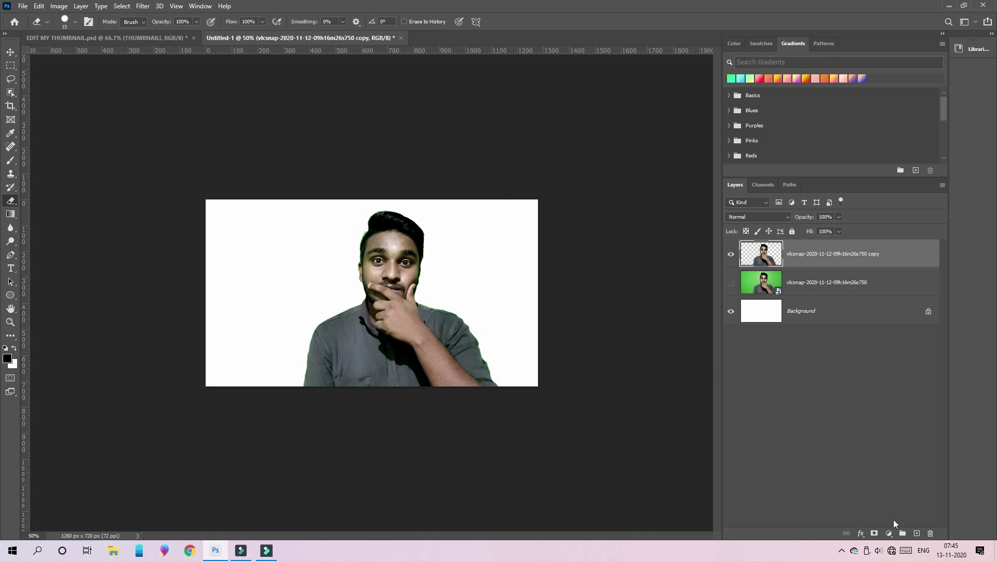
# Step: Add a new Layer 1 below the photo layers and fill it with white
pyautogui.click(915, 538)
pyautogui.moveTo(824, 254); pyautogui.dragTo(829, 320)
pyautogui.hotkey('ctrl', 'BackSpace')
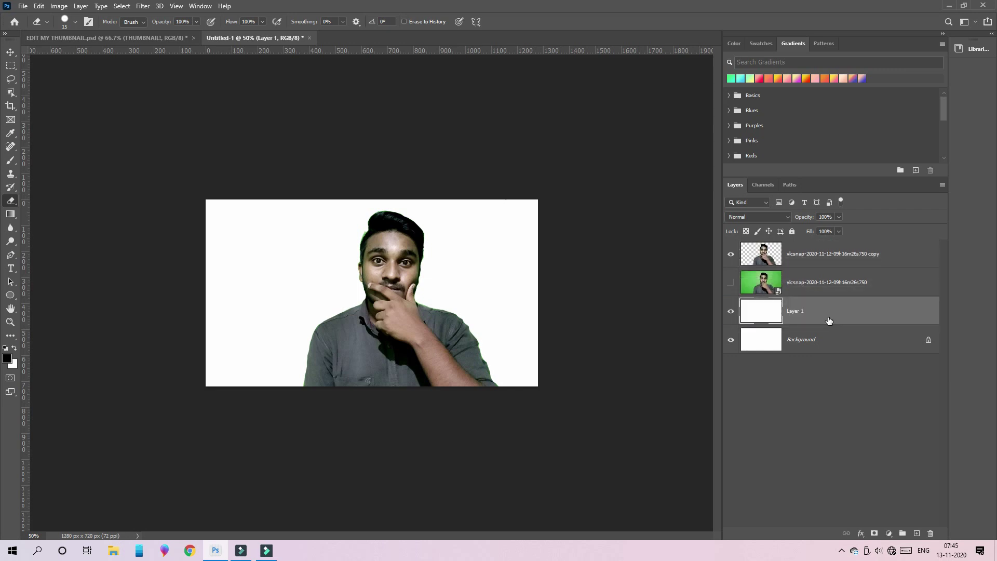
# Step: Give Layer 1 a Gradient Overlay using the pale pink Pink_02 preset
pyautogui.rightClick(783, 305)
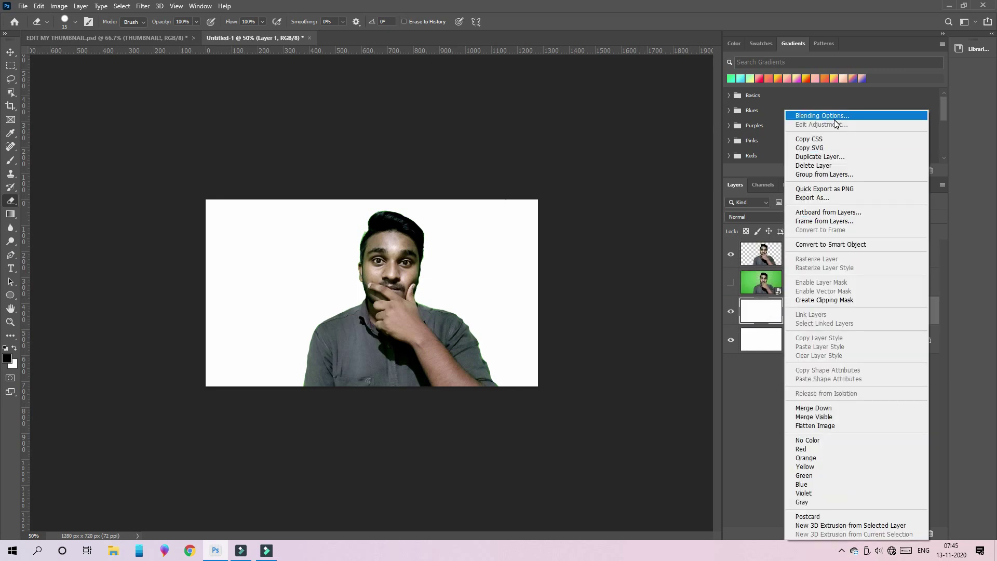
pyautogui.click(834, 120)
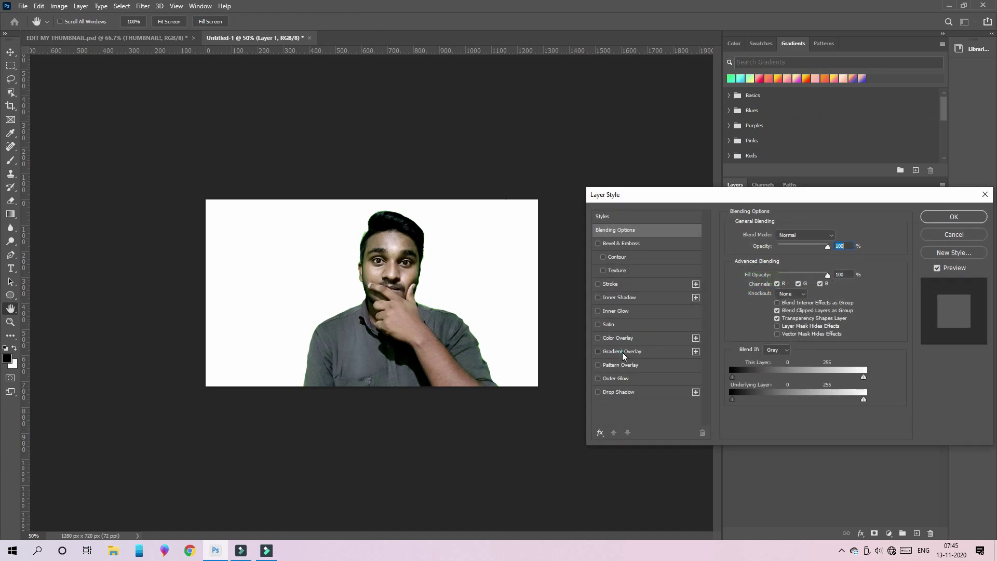
pyautogui.click(625, 351)
pyautogui.click(802, 259)
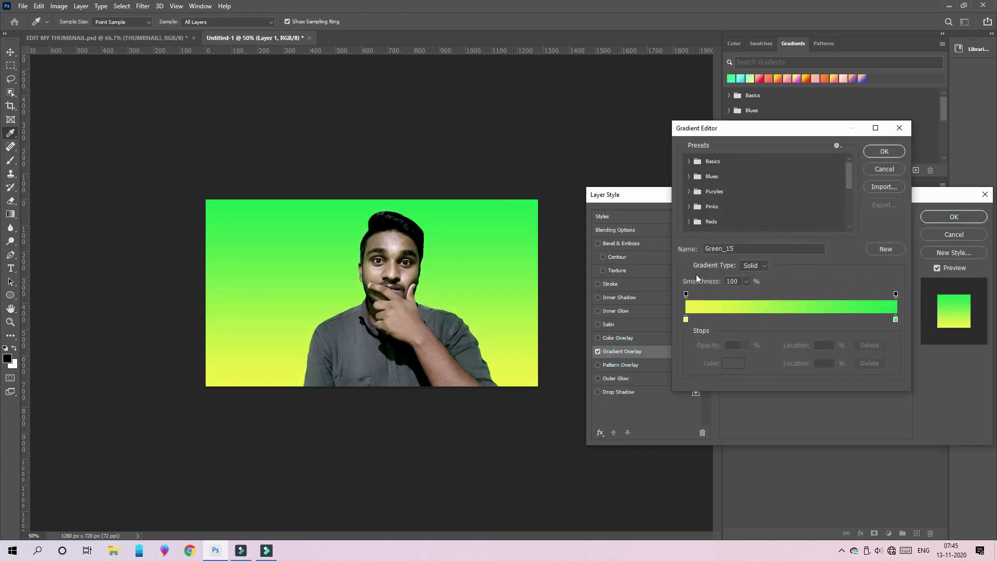
pyautogui.click(689, 206)
pyautogui.click(702, 222)
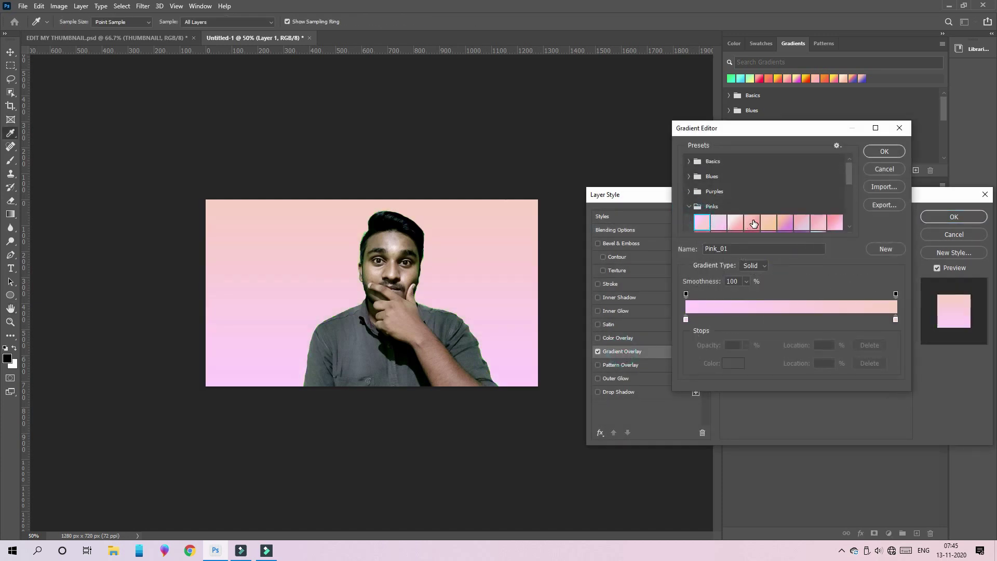
pyautogui.click(752, 222)
pyautogui.scroll(-2, 773, 218)
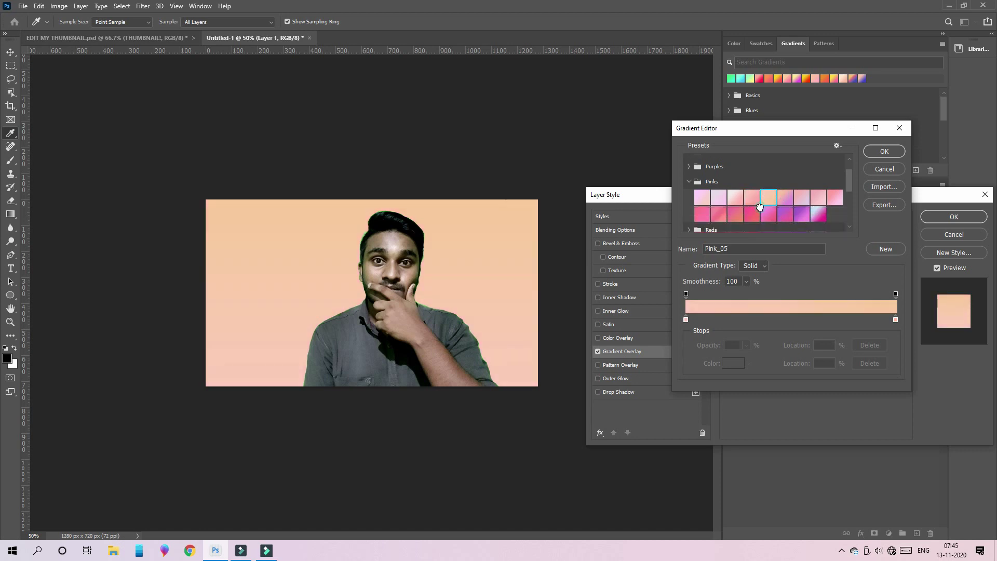
pyautogui.click(768, 214)
pyautogui.click(818, 214)
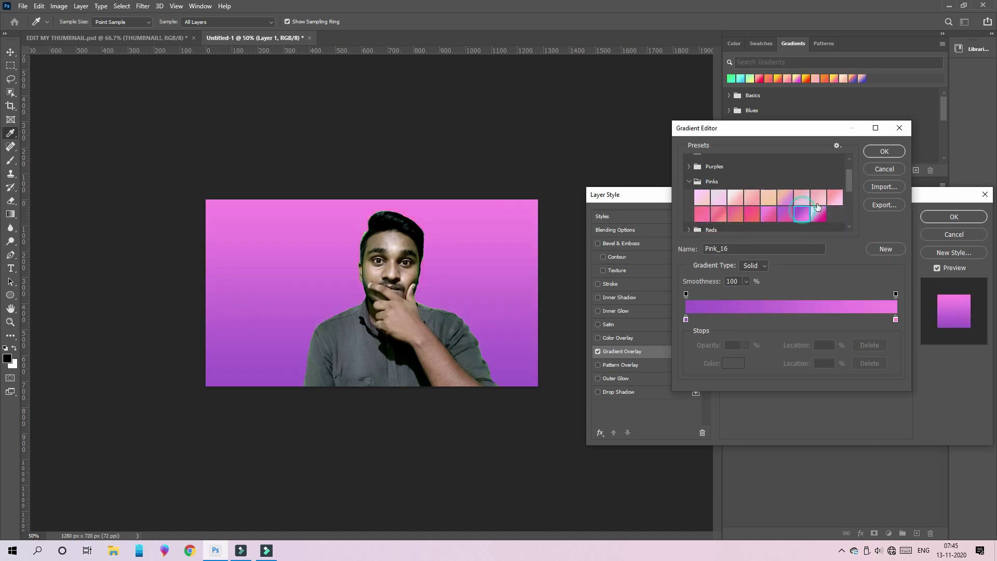
pyautogui.click(720, 193)
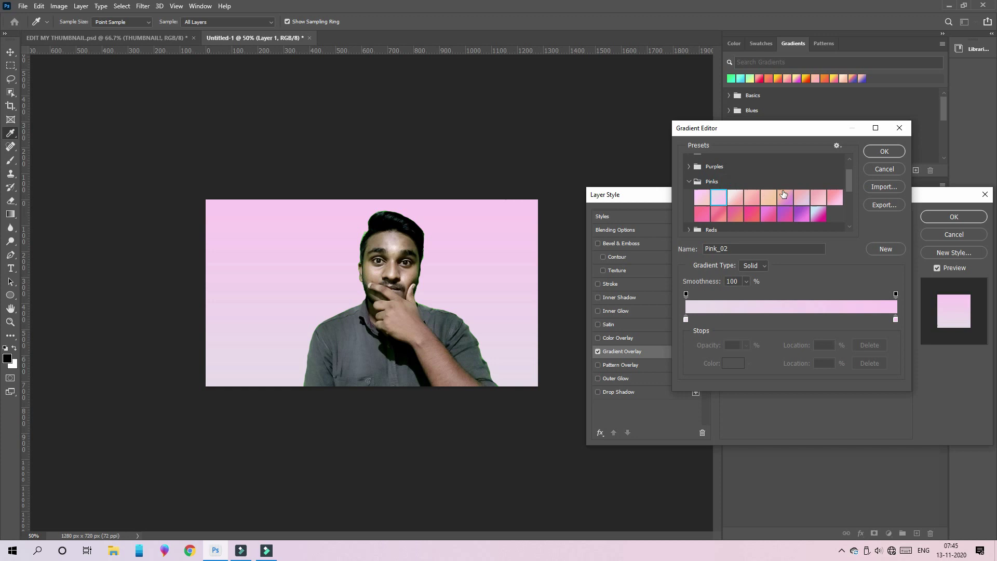
pyautogui.click(898, 151)
pyautogui.click(954, 216)
# Step: Hide the pink gradient Layer 1 and the white background layer in the Layers panel
pyautogui.press('e')
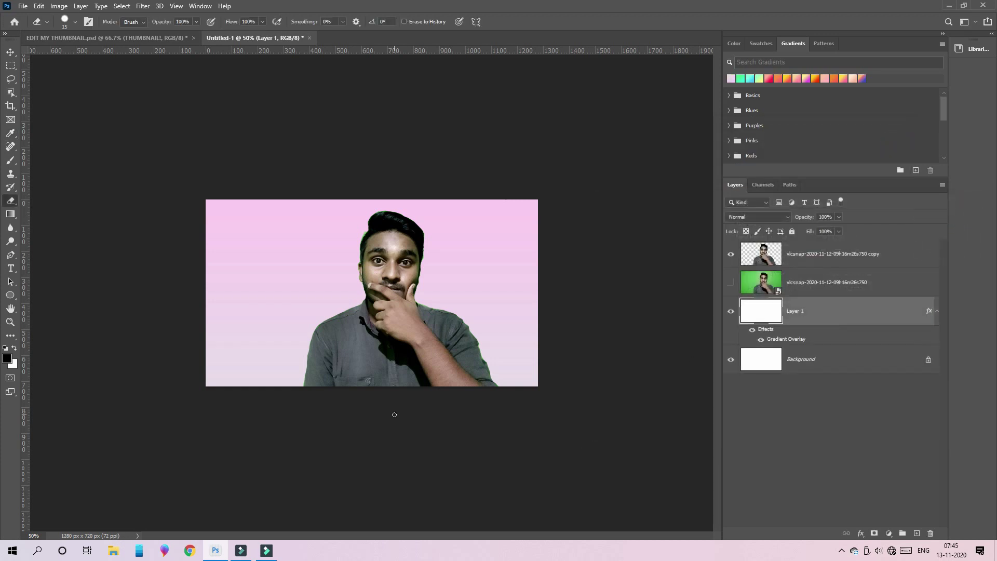
pyautogui.hotkey('ctrl', '+')
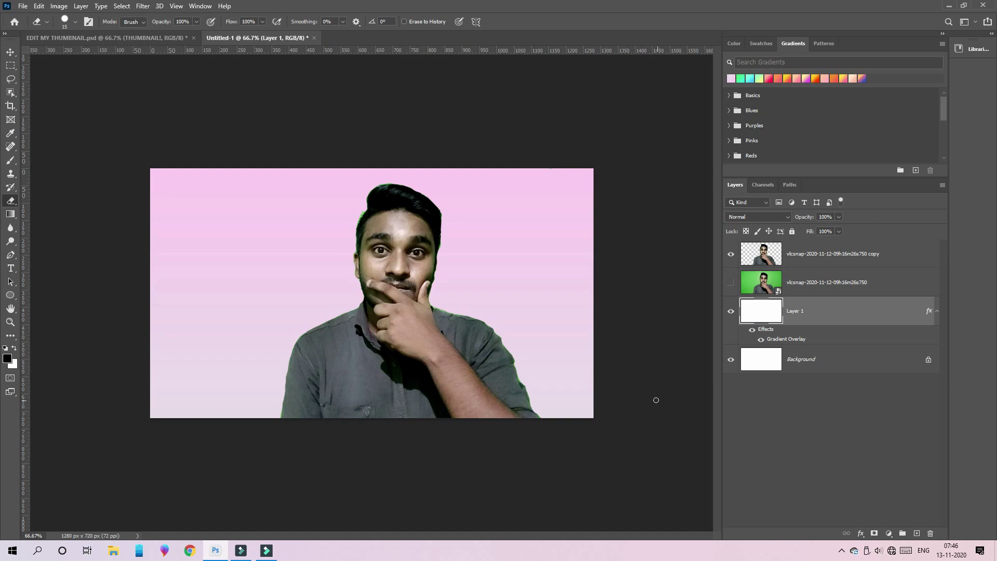
pyautogui.click(730, 359)
pyautogui.click(730, 311)
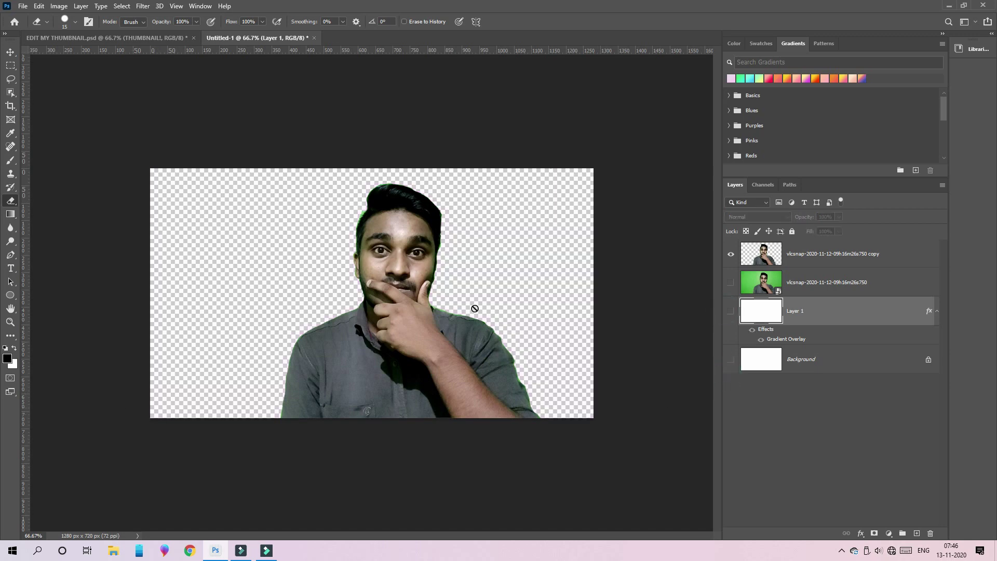
# Step: Scroll the Layers panel to find the original green-screen photo layer
pyautogui.scroll(1, 488, 298)
pyautogui.scroll(1, 489, 298)
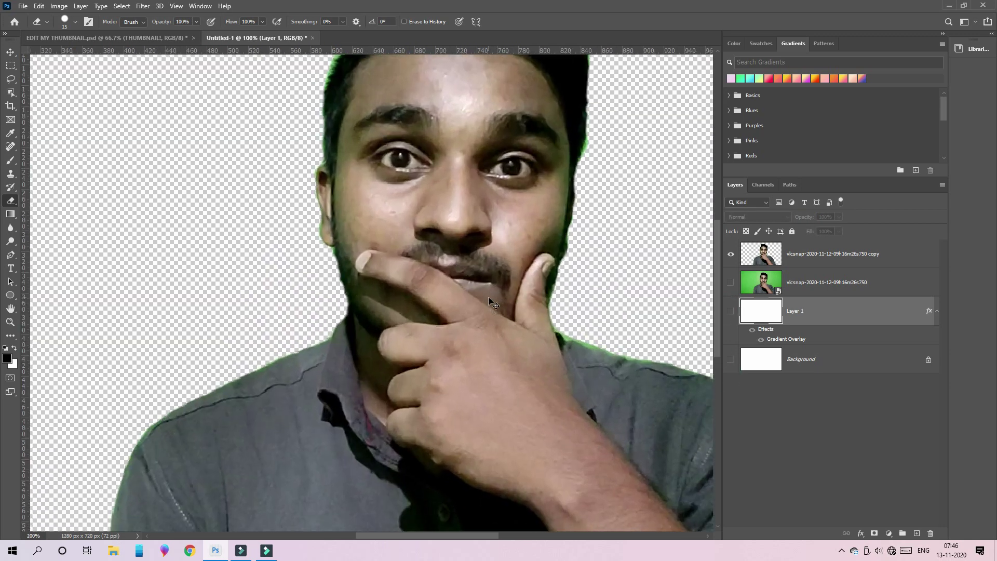
pyautogui.scroll(1, 489, 300)
pyautogui.scroll(-2, 488, 299)
pyautogui.scroll(-2, 488, 298)
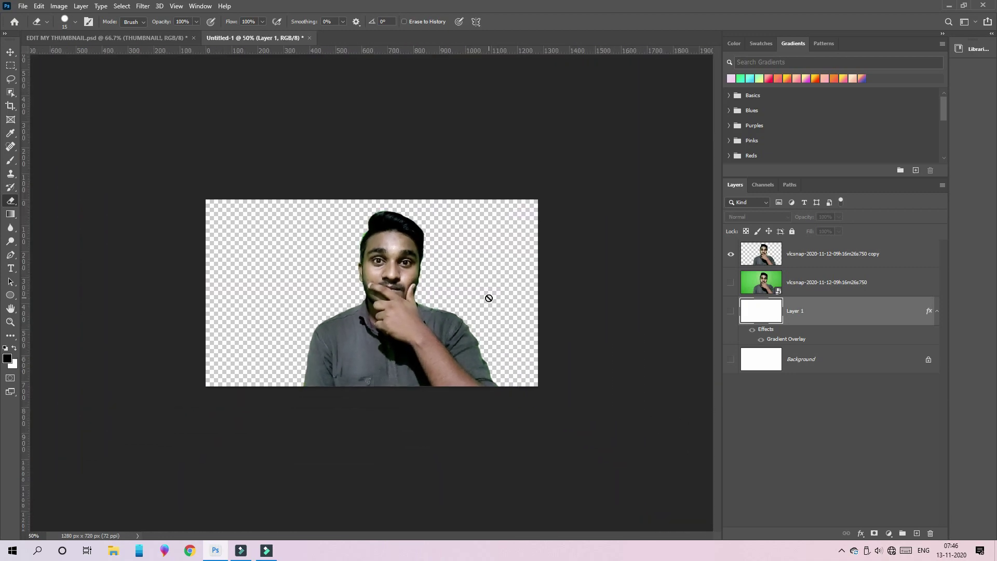
pyautogui.scroll(2, 489, 298)
pyautogui.scroll(1, 489, 298)
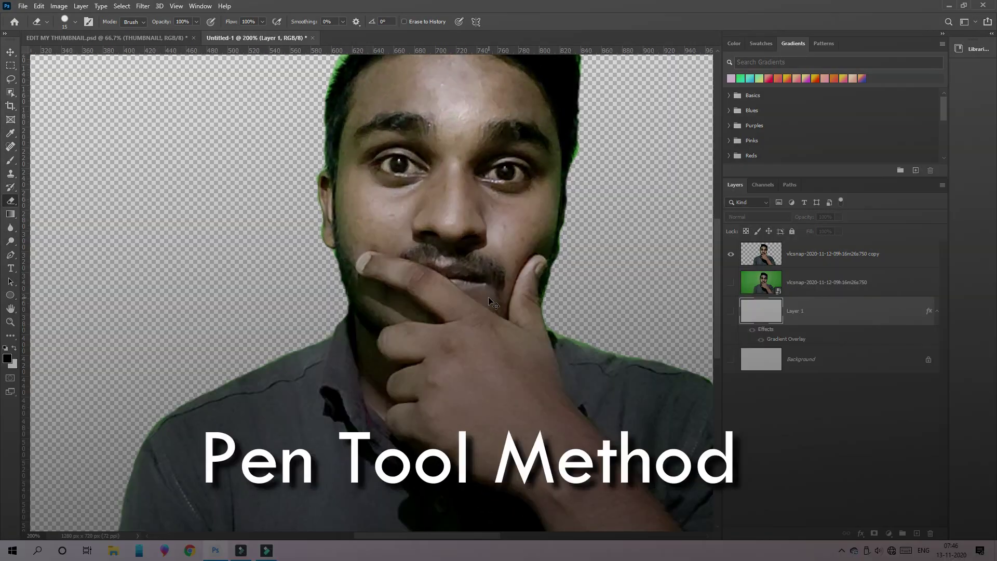
pyautogui.scroll(-1, 489, 300)
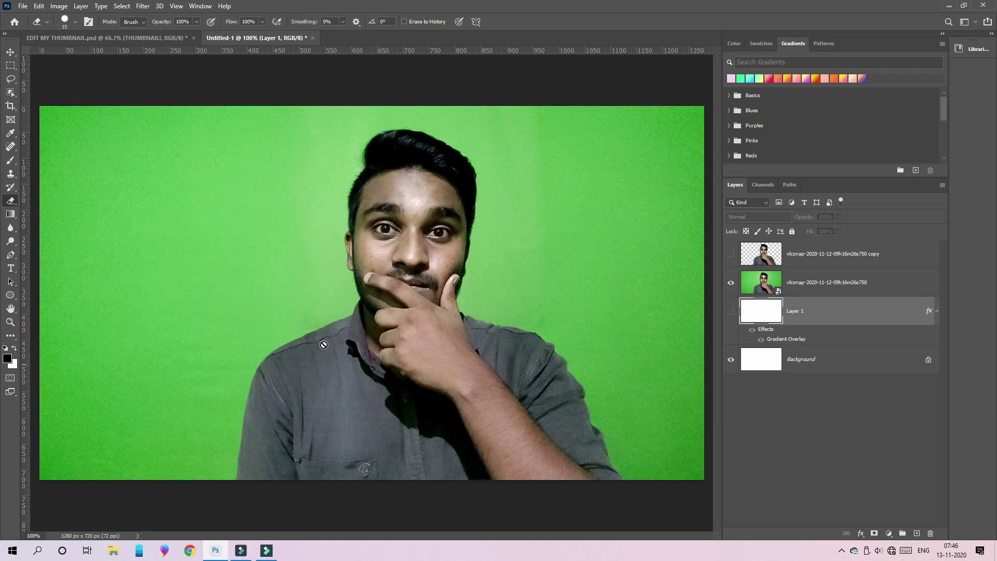
# Step: With the standard Pen Tool, place five anchors up the shirt's left edge toward the shoulder
pyautogui.click(13, 255)
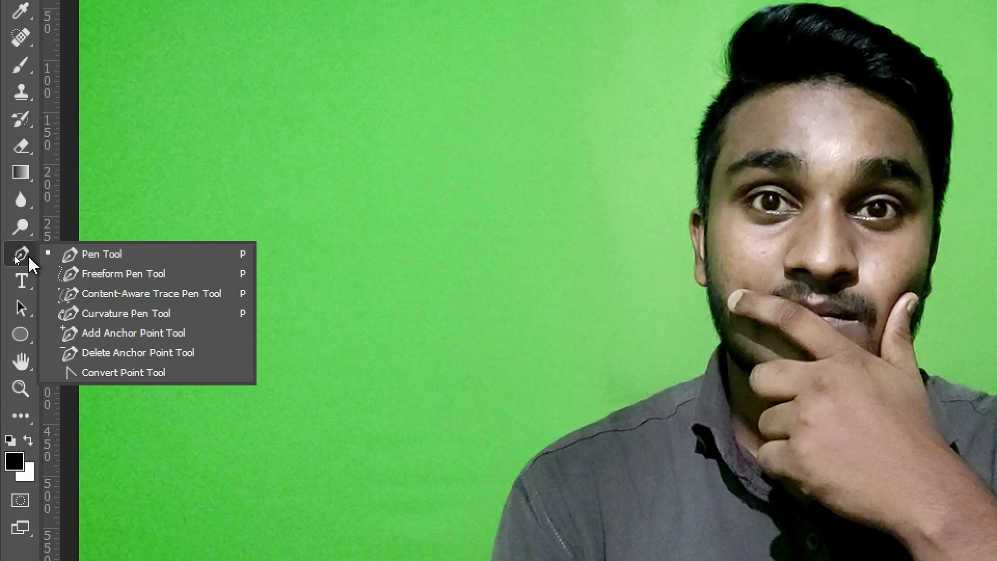
pyautogui.click(67, 254)
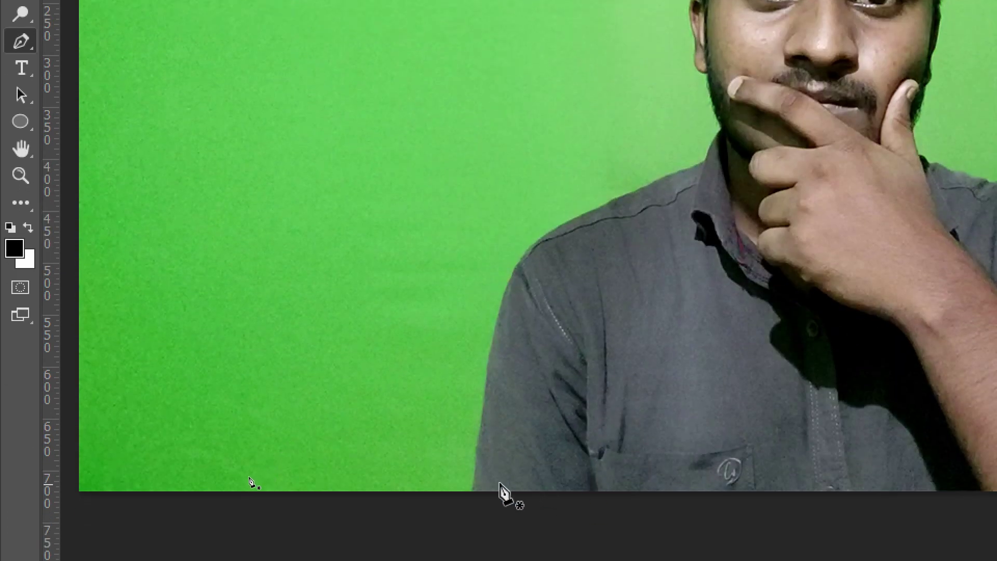
pyautogui.click(472, 491)
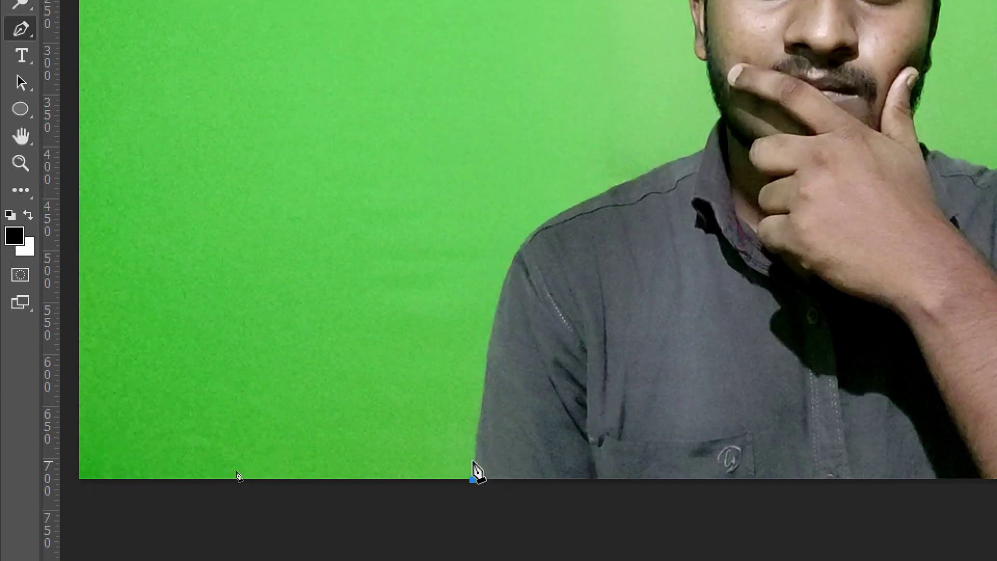
pyautogui.click(473, 458)
pyautogui.click(479, 437)
pyautogui.click(482, 399)
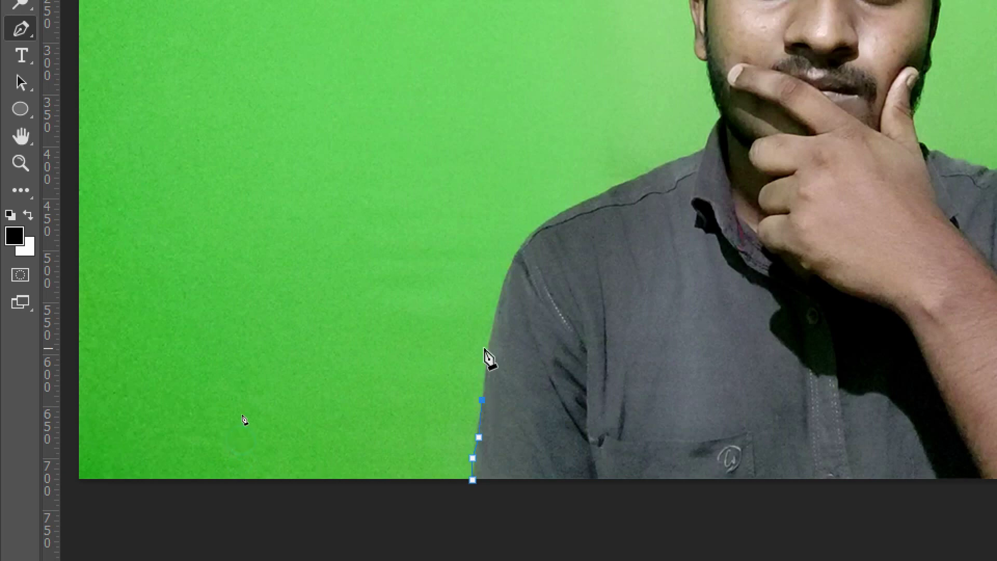
pyautogui.click(485, 353)
pyautogui.hotkey('ctrl', '+')
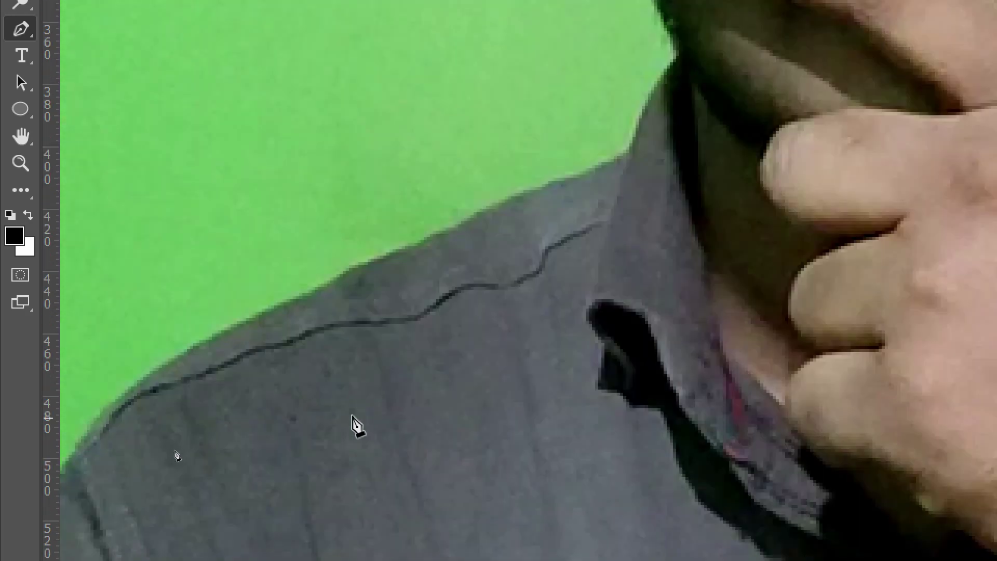
pyautogui.scroll(-3, 676, 509)
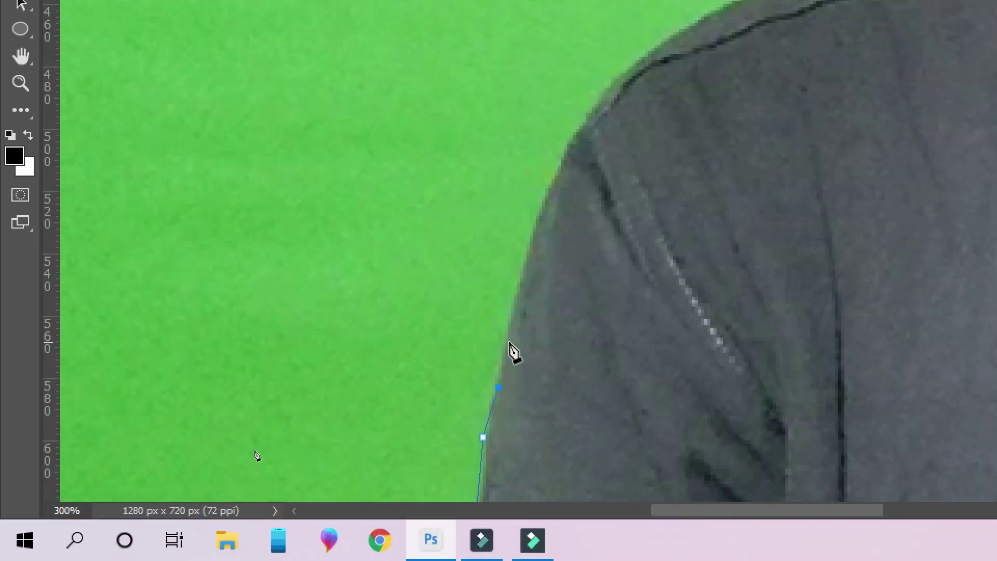
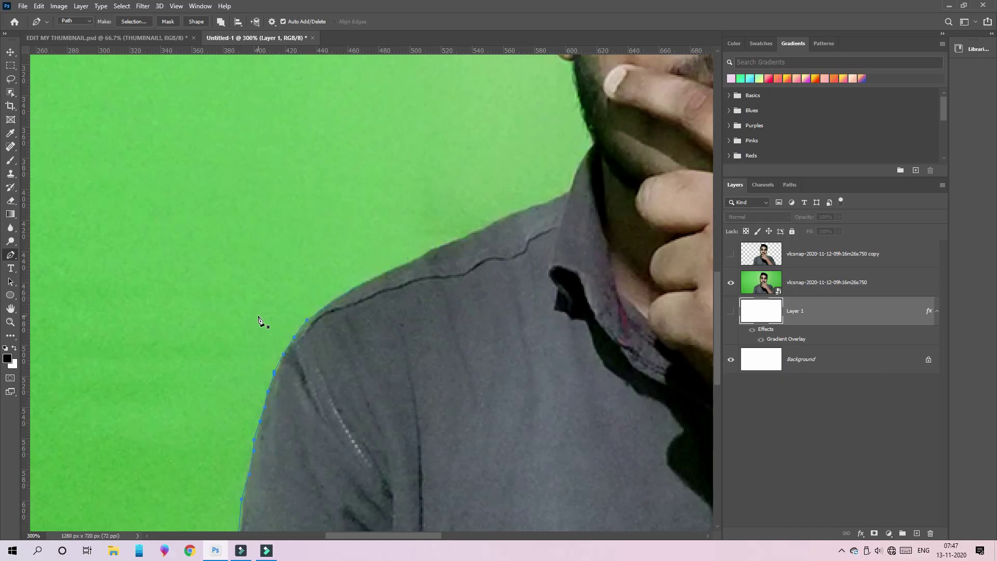
# Step: Zoom in and place Pen anchors along the lower shoulder curve
pyautogui.scroll(3, 260, 318)
pyautogui.hotkey('ctrl', '+')
pyautogui.click(300, 297)
pyautogui.click(388, 246)
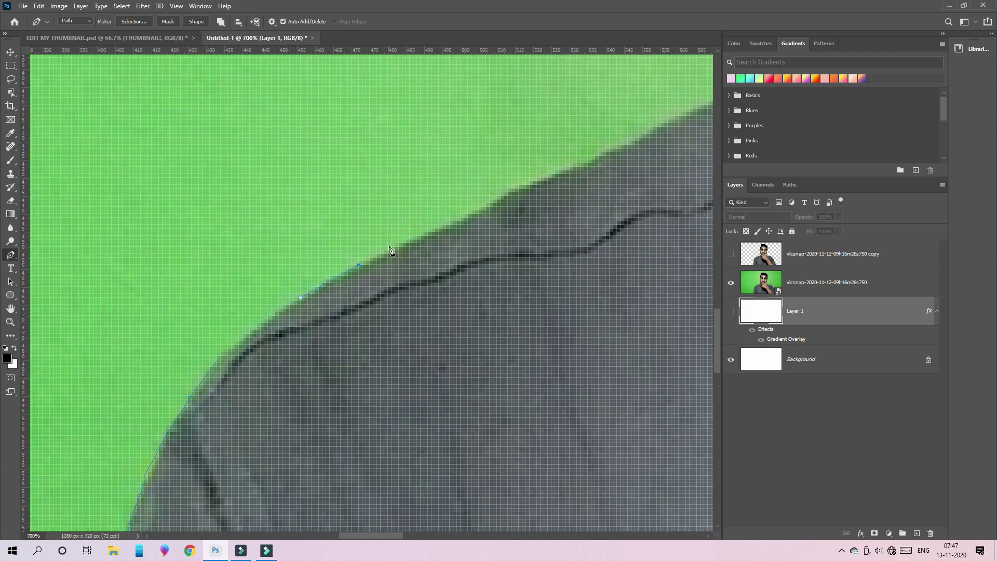
pyautogui.click(457, 210)
pyautogui.click(514, 189)
pyautogui.click(557, 163)
pyautogui.click(569, 159)
pyautogui.click(583, 151)
# Step: Continue the path along the upper shoulder edge toward the neck
pyautogui.hscroll(5, 421, 388)
pyautogui.scroll(1, 422, 388)
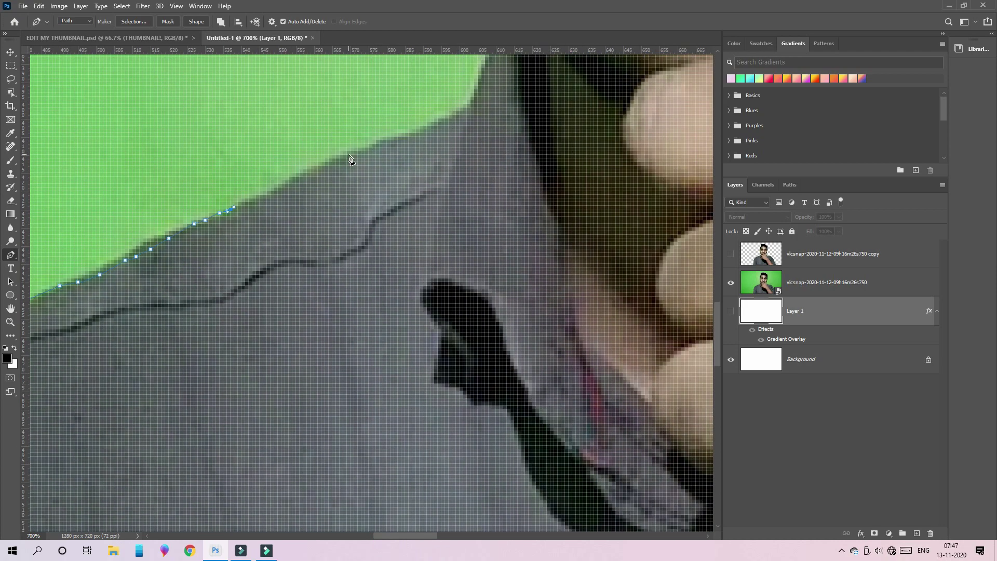
pyautogui.click(347, 154)
pyautogui.click(412, 129)
pyautogui.click(456, 106)
pyautogui.scroll(3, 456, 106)
pyautogui.click(512, 74)
pyautogui.scroll(3, 532, 102)
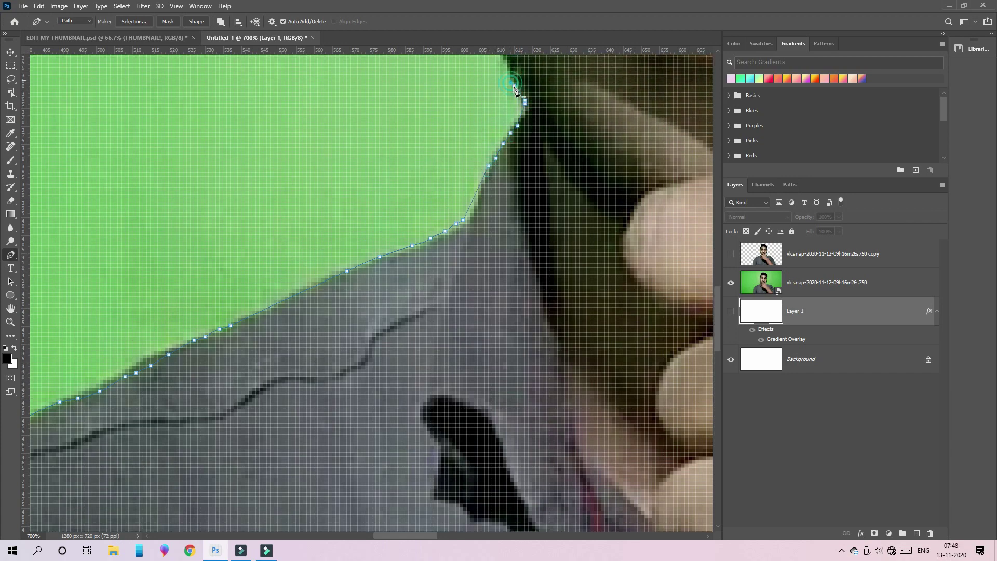
# Step: Trace the path up the jawline to the earlobe
pyautogui.click(524, 127)
pyautogui.click(511, 107)
pyautogui.scroll(5, 512, 108)
pyautogui.click(495, 285)
pyautogui.click(478, 176)
pyautogui.click(472, 150)
pyautogui.click(438, 137)
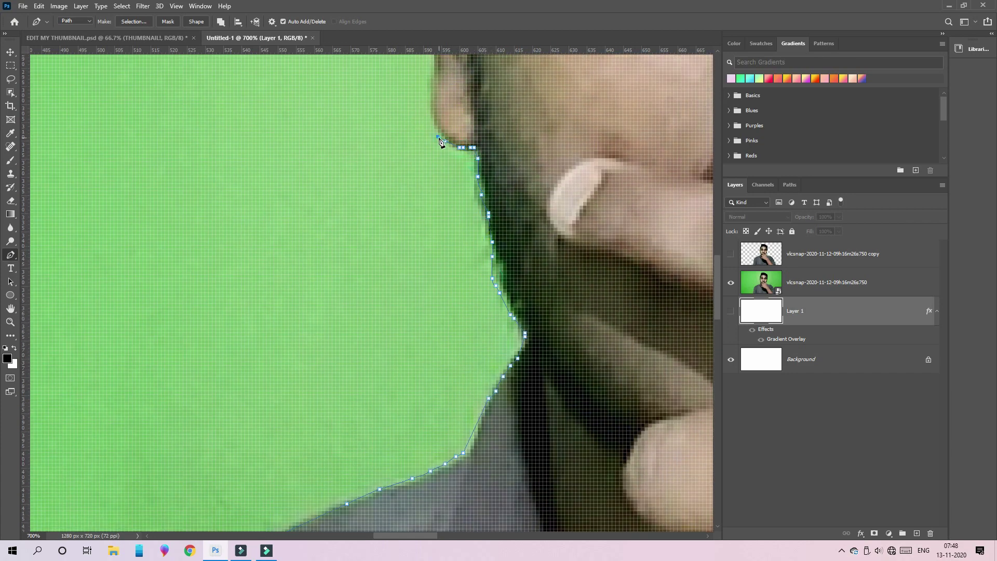
# Step: Trace anchors around the ear outline, from its underside up above the ear
pyautogui.scroll(3, 430, 120)
pyautogui.click(427, 175)
pyautogui.click(423, 100)
pyautogui.scroll(3, 423, 99)
pyautogui.click(416, 179)
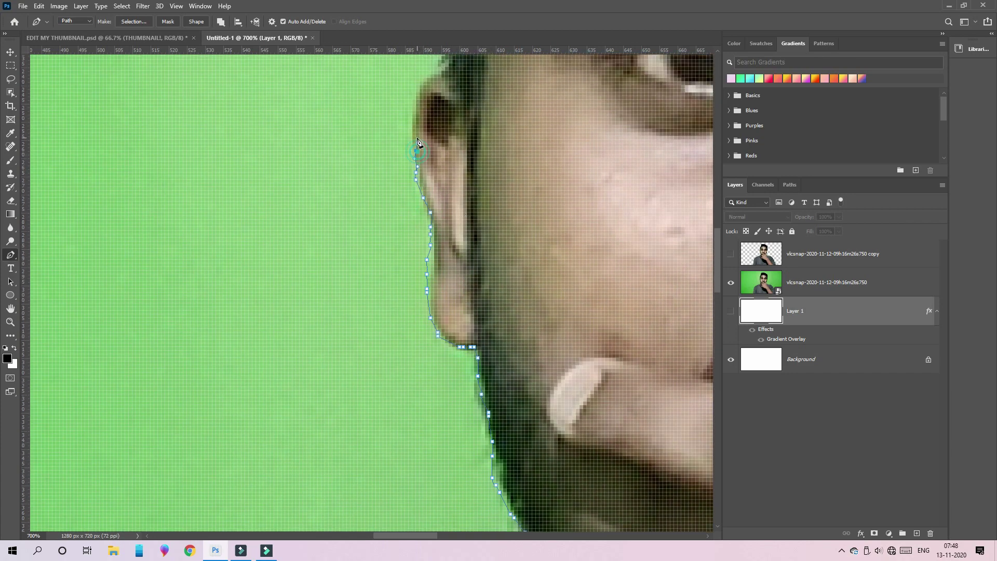
pyautogui.click(415, 125)
pyautogui.click(419, 79)
pyautogui.click(432, 71)
pyautogui.scroll(3, 432, 73)
pyautogui.click(441, 136)
pyautogui.scroll(3, 441, 131)
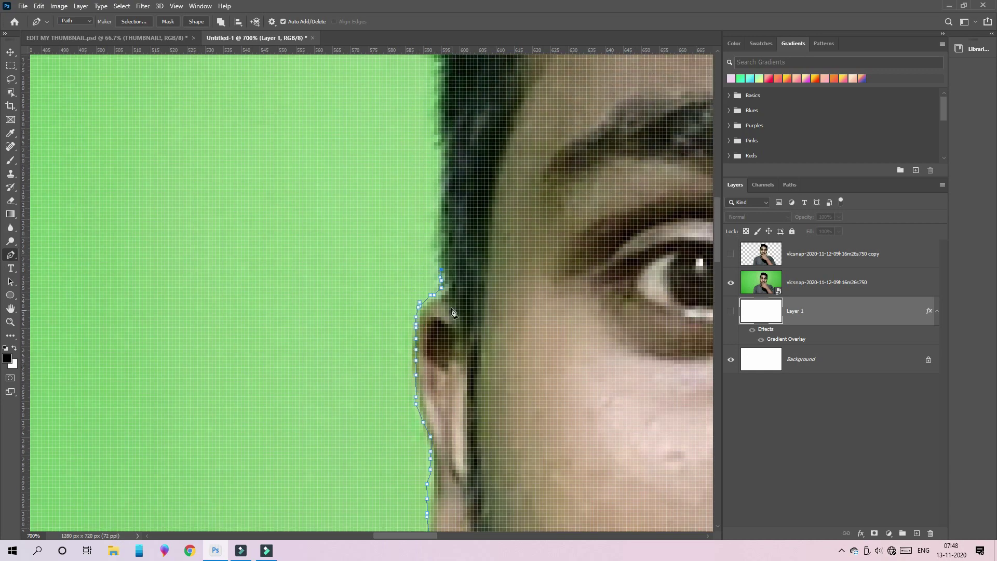
pyautogui.click(444, 268)
# Step: Extend the path up the side of the face and along the hairline
pyautogui.click(447, 196)
pyautogui.click(450, 150)
pyautogui.scroll(3, 438, 319)
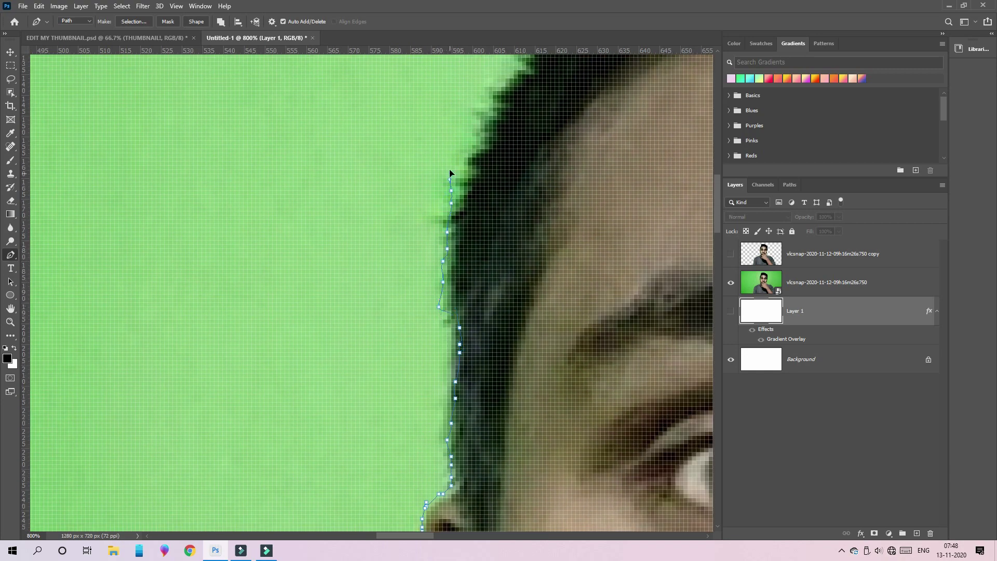
pyautogui.scroll(3, 506, 139)
pyautogui.scroll(3, 507, 139)
pyautogui.click(567, 228)
pyautogui.click(555, 178)
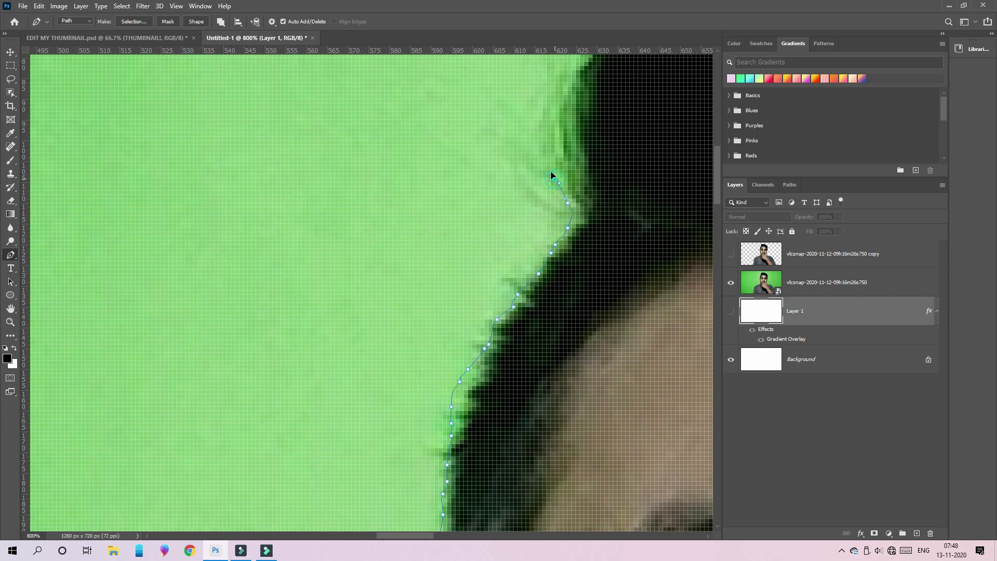
pyautogui.click(547, 130)
# Step: Try tracing the hair edge upward, then undo the misaligned anchors
pyautogui.scroll(3, 371, 291)
pyautogui.hscroll(5, 372, 291)
pyautogui.click(215, 273)
pyautogui.click(277, 178)
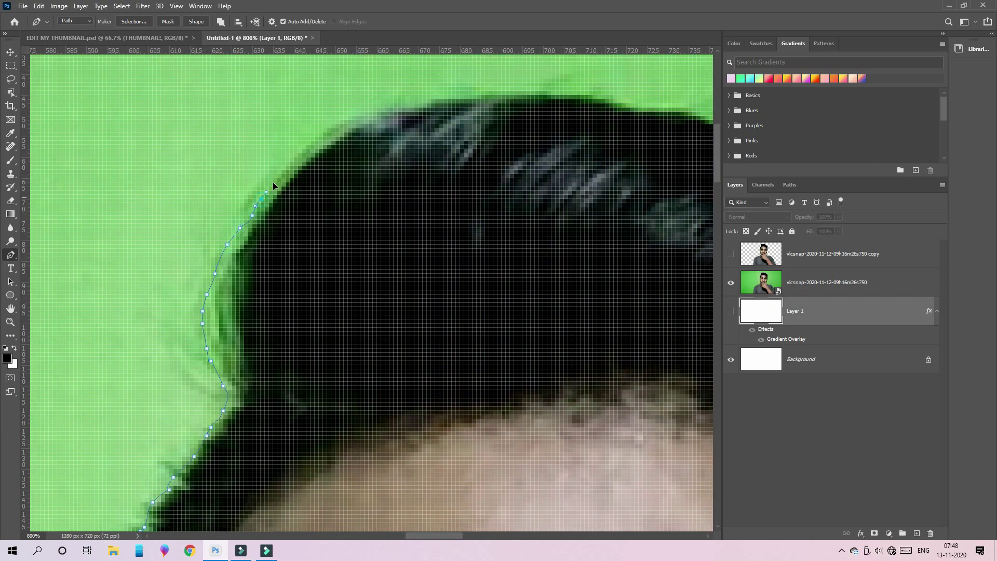
pyautogui.click(327, 140)
pyautogui.click(365, 115)
pyautogui.hotkey('ctrl', 'z')
pyautogui.hotkey('ctrl', 'z')
pyautogui.hotkey('ctrl', 'z')
pyautogui.hotkey('ctrl', 'z')
pyautogui.hotkey('ctrl', 'z')
pyautogui.hotkey('ctrl', 'z')
pyautogui.hotkey('ctrl', 'z')
pyautogui.hotkey('ctrl', 'z')
# Step: Retrace the hair edge more closely from a lower point up to the top of the hair
pyautogui.click(240, 399)
pyautogui.click(232, 269)
pyautogui.click(252, 224)
pyautogui.click(310, 166)
pyautogui.click(361, 120)
pyautogui.click(518, 95)
pyautogui.click(657, 103)
pyautogui.moveTo(443, 536); pyautogui.dragTo(476, 535)
# Step: Carry the path across the top of the hair and down the far side
pyautogui.click(333, 120)
pyautogui.click(377, 145)
pyautogui.click(522, 215)
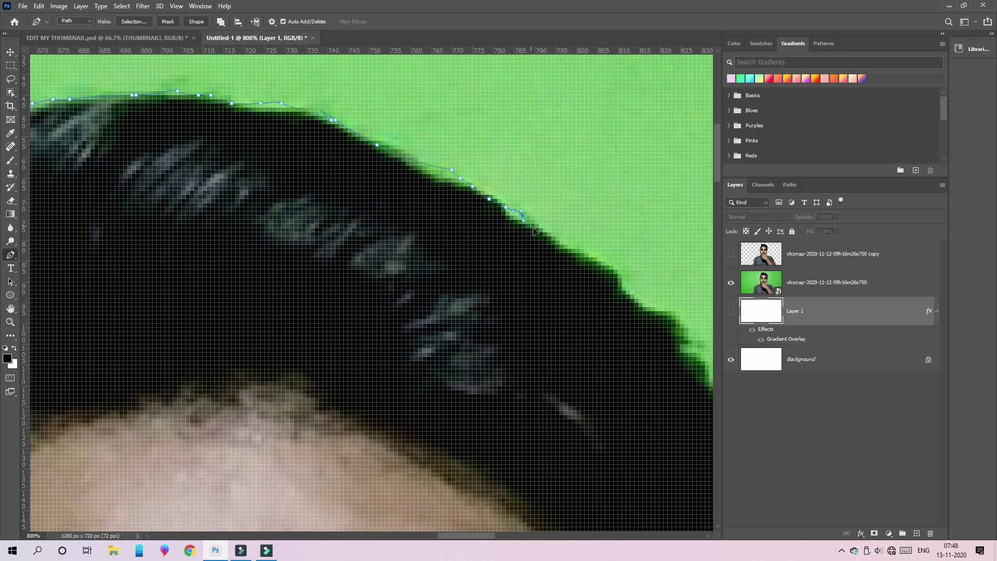
pyautogui.click(605, 269)
pyautogui.click(686, 352)
pyautogui.hscroll(5, 289, 419)
pyautogui.click(244, 410)
pyautogui.scroll(-2, 250, 385)
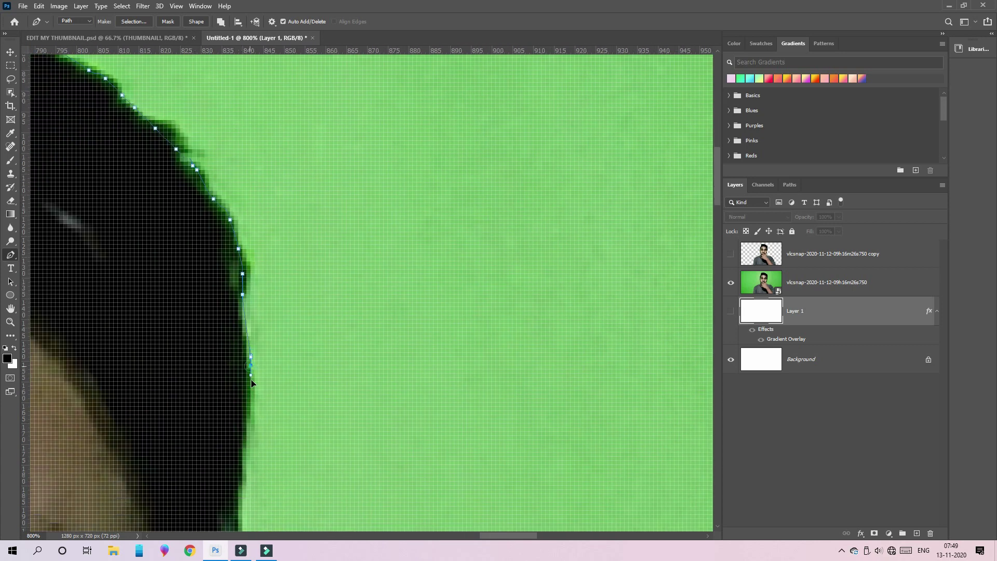
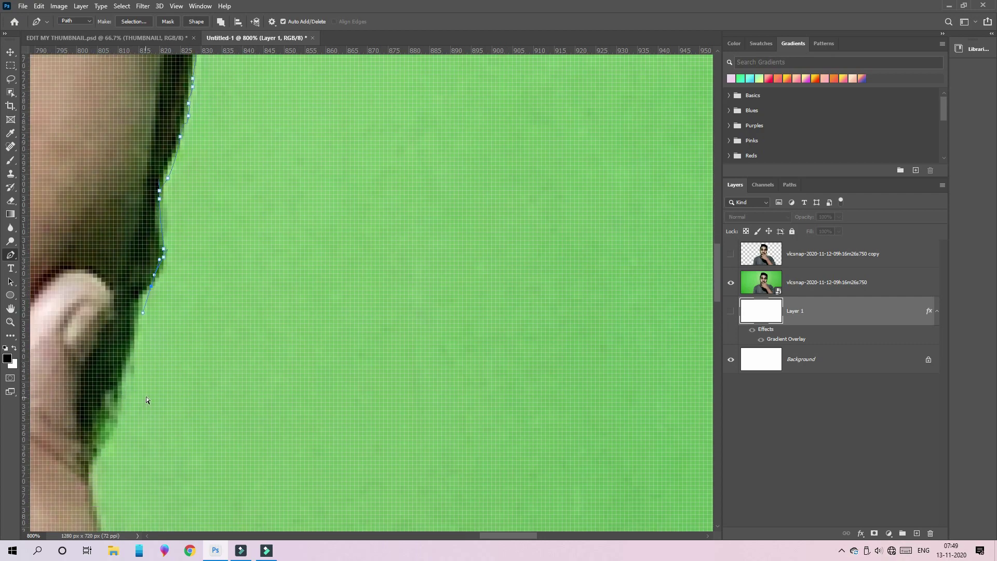
# Step: Extend the pen path along the jawline, down the neck and across the right shoulder
pyautogui.click(200, 308)
pyautogui.scroll(-3, 156, 447)
pyautogui.click(178, 377)
pyautogui.click(212, 407)
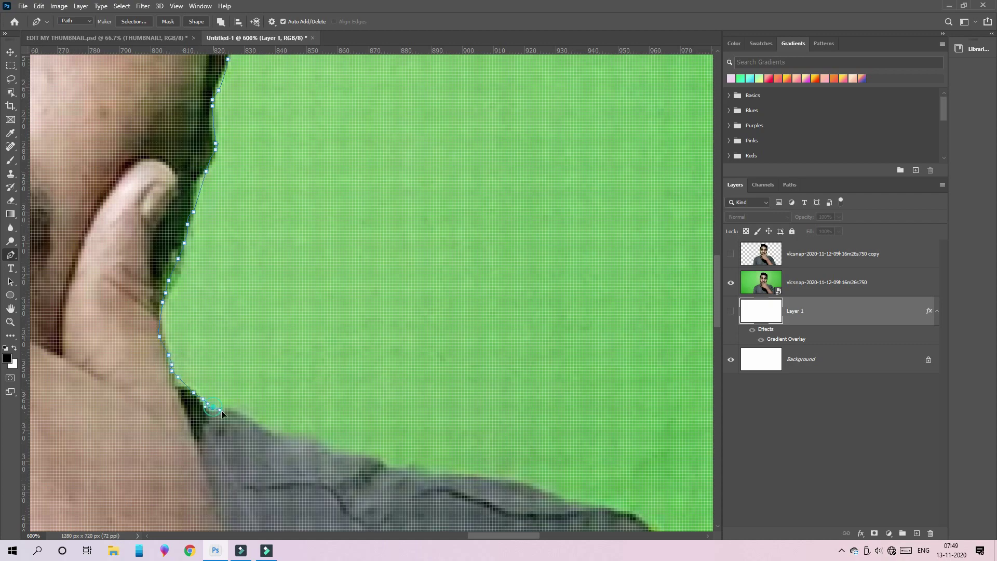
pyautogui.scroll(-2, 284, 431)
pyautogui.click(483, 477)
pyautogui.click(519, 480)
# Step: Run the path along the photo's bottom edge and close it at the starting anchor
pyautogui.scroll(-2, 559, 447)
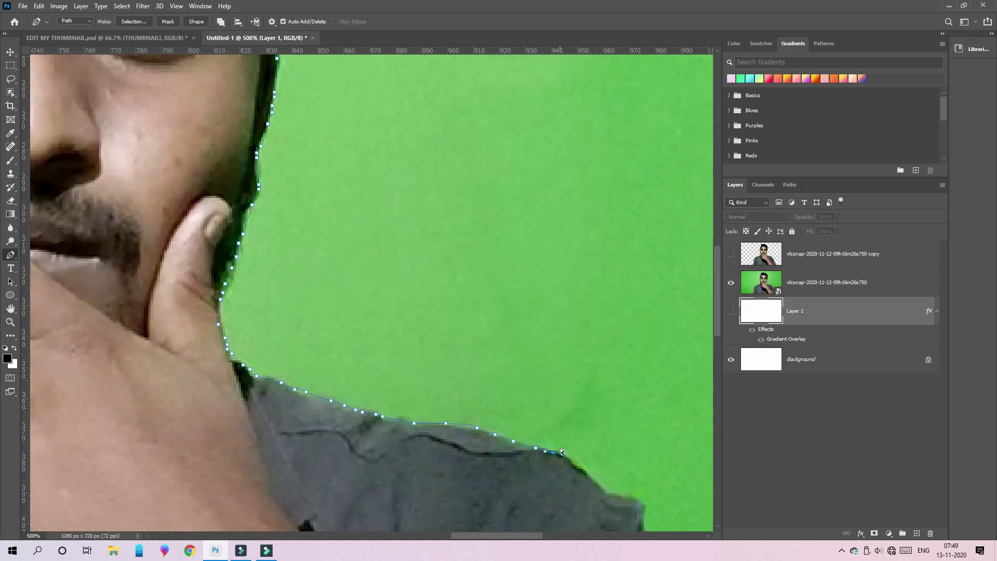
pyautogui.moveTo(478, 385); pyautogui.dragTo(511, 416)
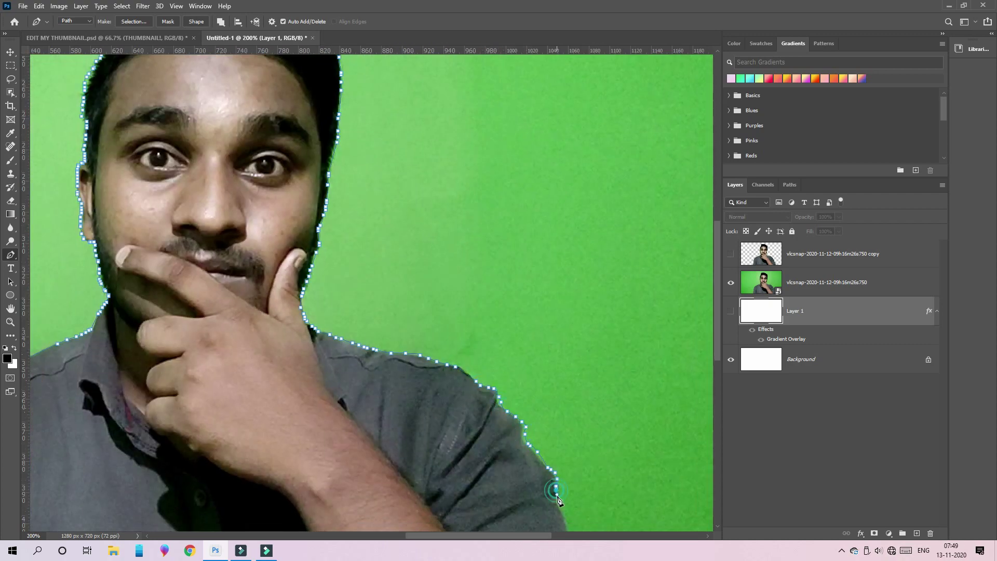
pyautogui.scroll(2, 557, 499)
pyautogui.scroll(-1, 633, 459)
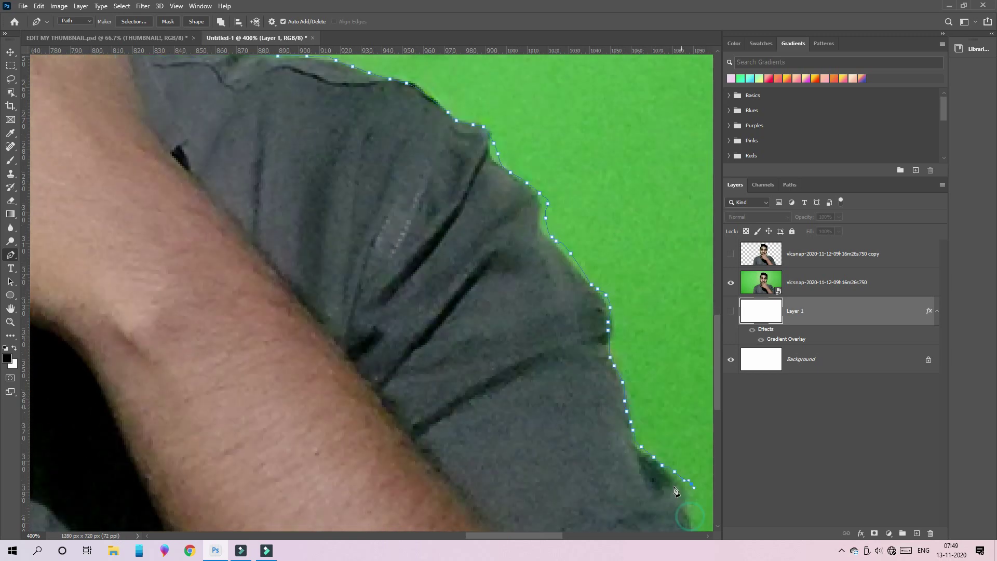
pyautogui.scroll(-1, 675, 490)
pyautogui.scroll(-1, 571, 467)
pyautogui.scroll(-2, 285, 431)
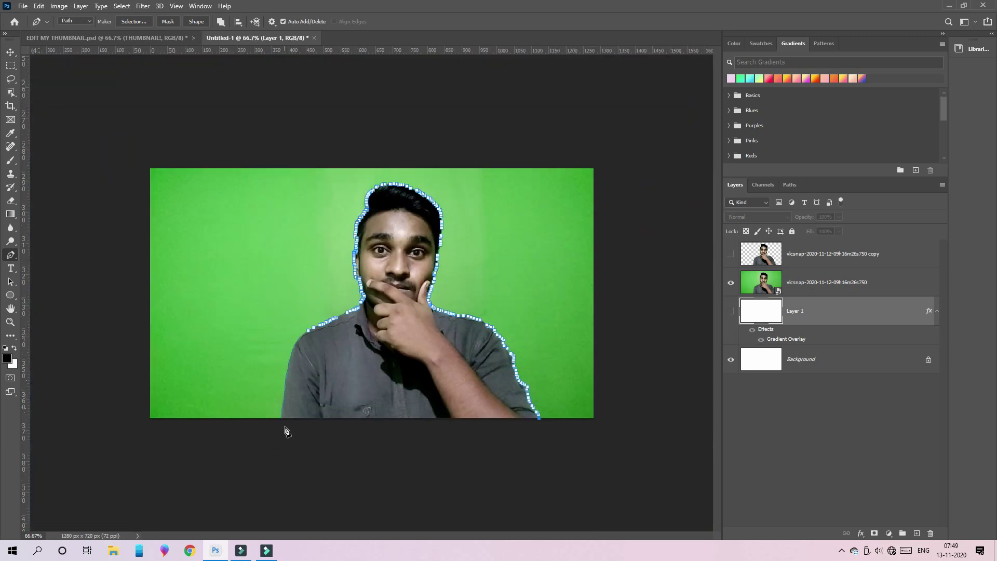
pyautogui.click(281, 418)
pyautogui.hotkey('ctrl', '+')
pyautogui.hotkey('ctrl', '+')
pyautogui.hotkey('ctrl', '+')
pyautogui.scroll(-4, 351, 453)
pyautogui.hscroll(-5, 350, 452)
pyautogui.scroll(-2, 350, 453)
pyautogui.scroll(-1, 319, 540)
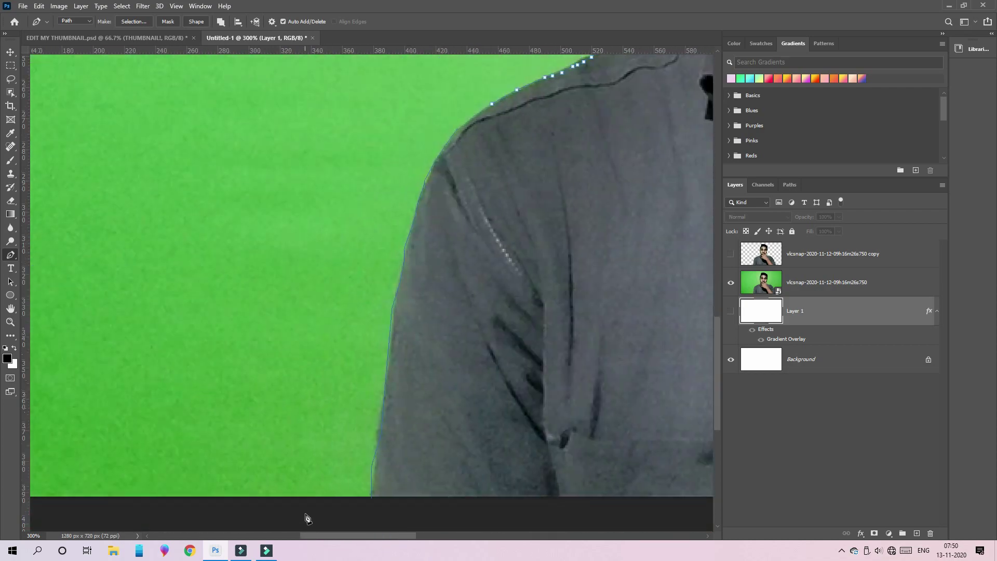
pyautogui.click(371, 498)
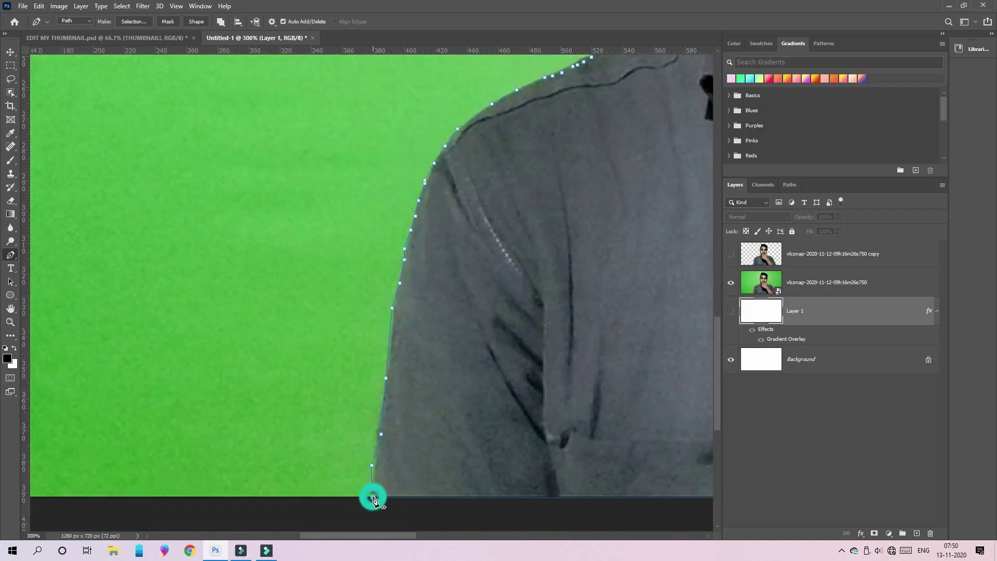
pyautogui.hotkey('ctrl', '-')
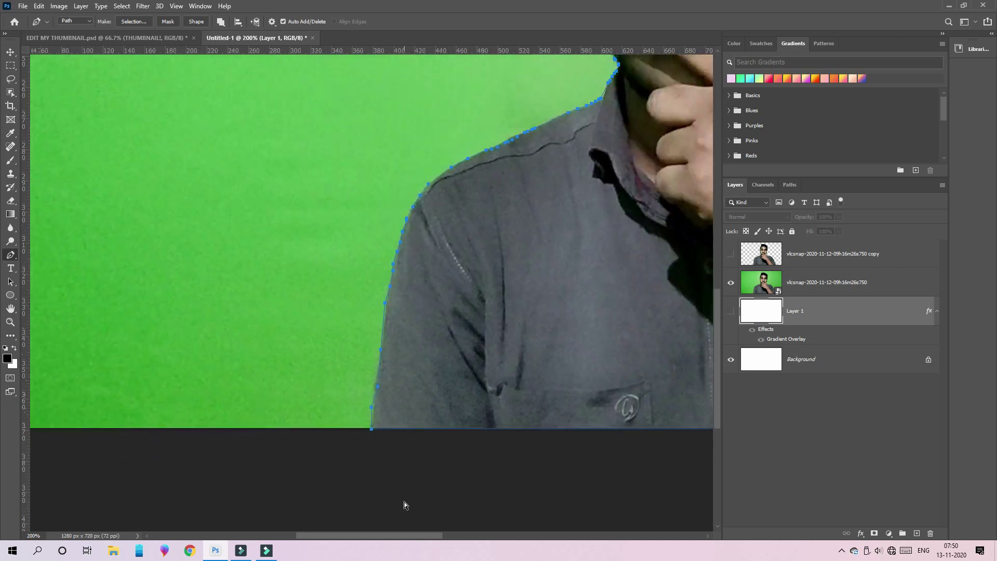
pyautogui.hotkey('ctrl', '-')
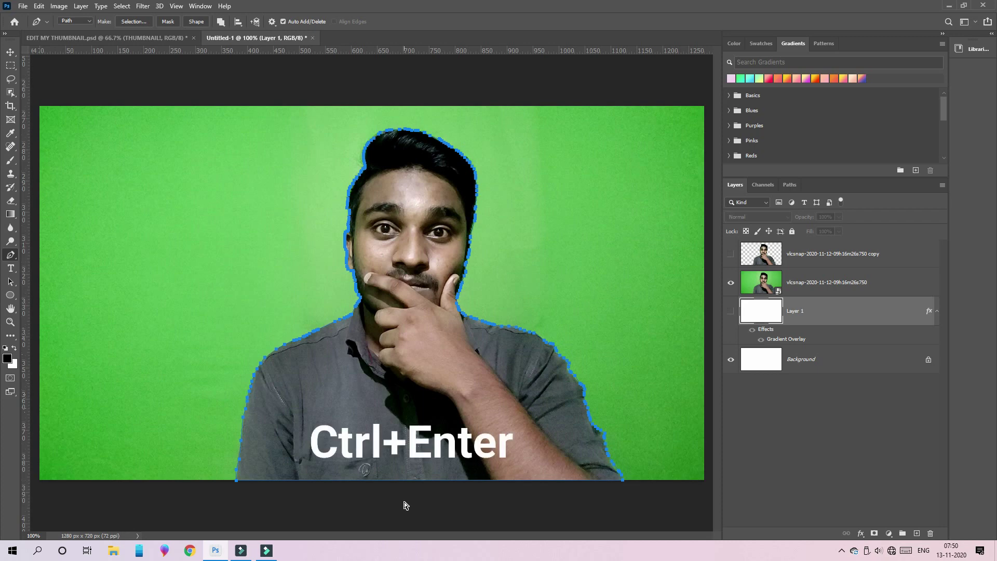
# Step: Convert the traced pen path into a selection and zoom in on its edge
pyautogui.hotkey('ctrl', 'Return')
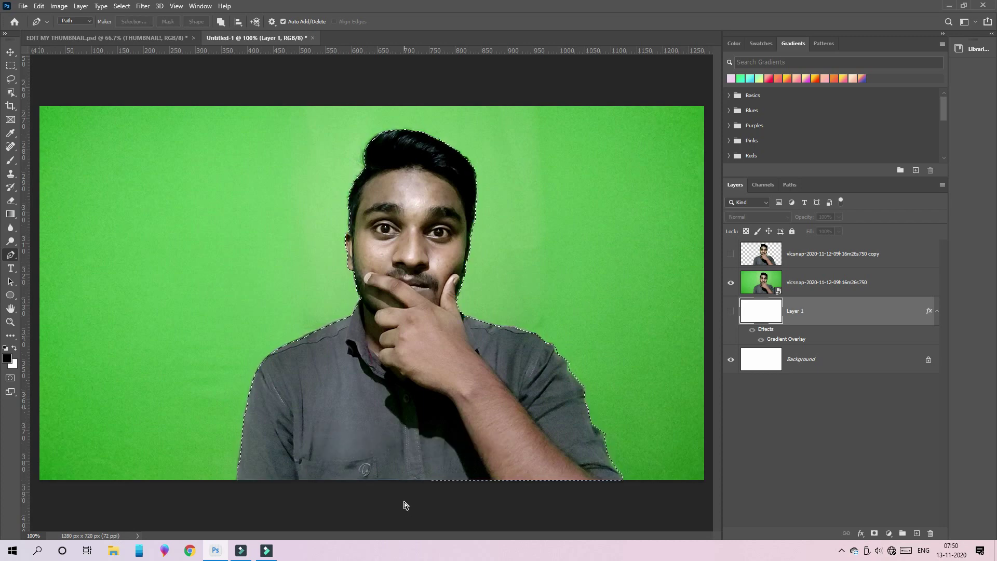
pyautogui.hotkey('ctrl', '+')
pyautogui.hotkey('ctrl', '+')
pyautogui.hotkey('ctrl', '+')
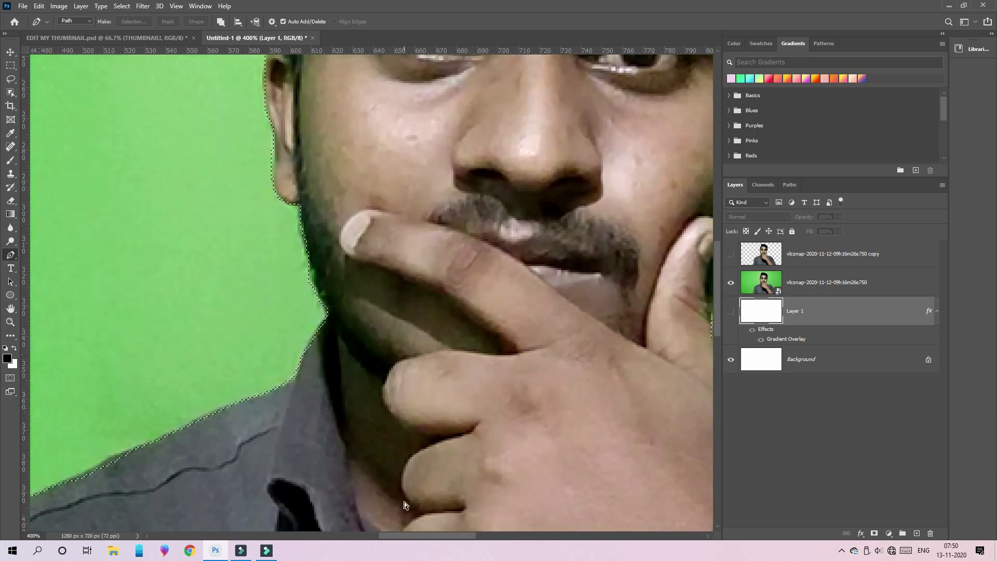
pyautogui.scroll(2, 332, 363)
pyautogui.scroll(2, 310, 334)
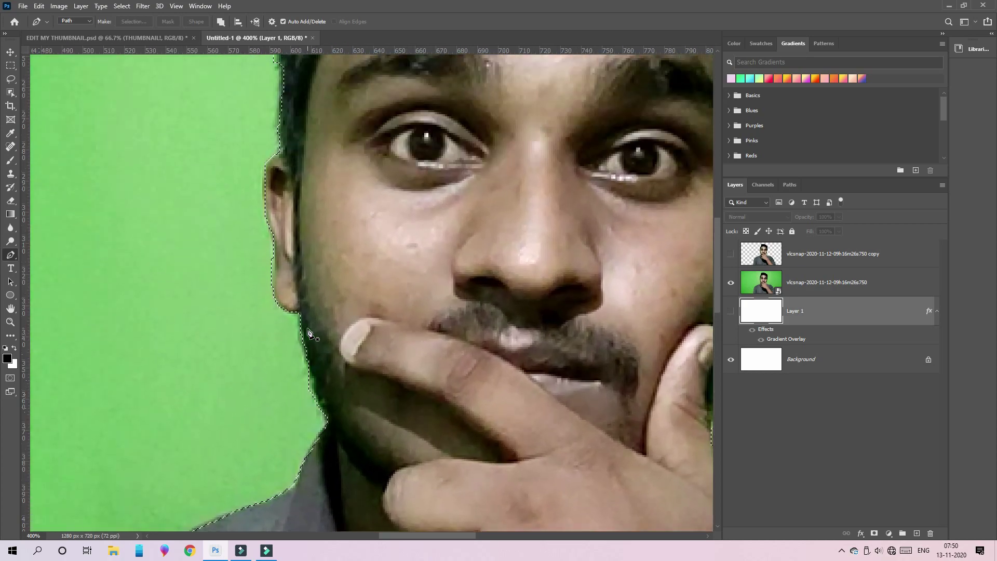
pyautogui.scroll(2, 310, 334)
pyautogui.scroll(2, 303, 270)
pyautogui.scroll(3, 301, 242)
pyautogui.scroll(3, 302, 244)
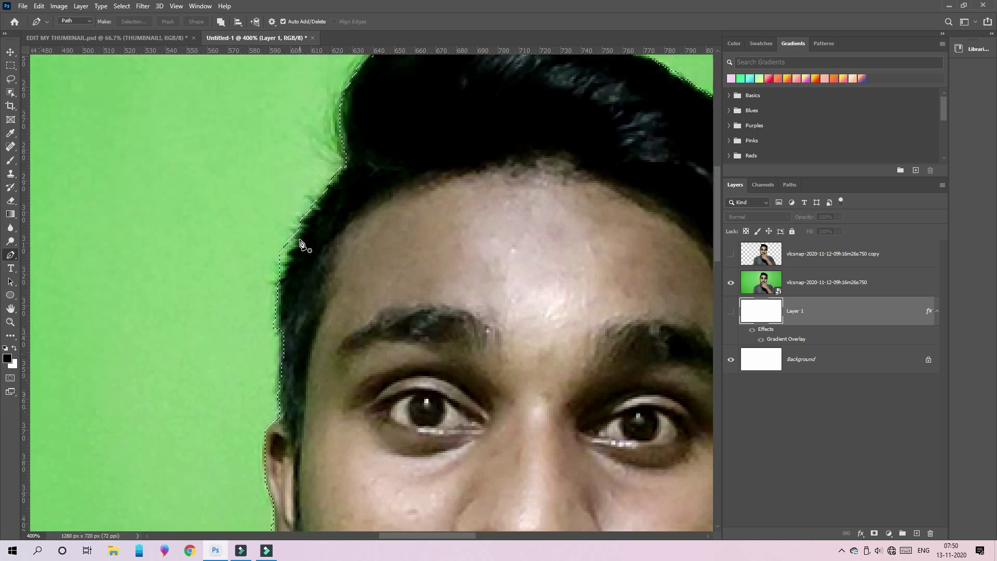
pyautogui.scroll(3, 302, 244)
pyautogui.scroll(2, 337, 228)
pyautogui.scroll(1, 367, 211)
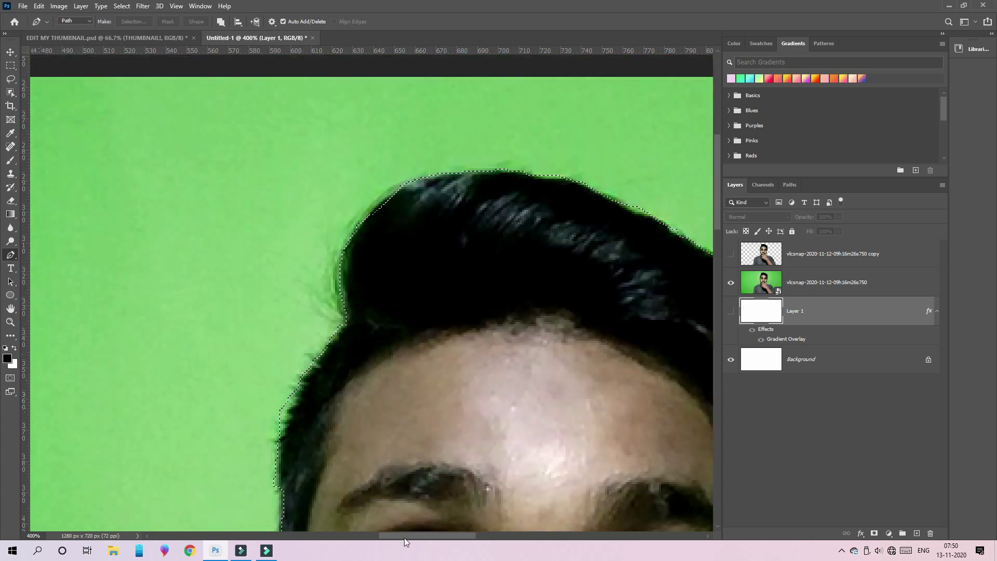
# Step: Inspect the selection around the head and hair, then return to 100% view
pyautogui.moveTo(405, 537); pyautogui.dragTo(457, 537)
pyautogui.scroll(-2, 416, 291)
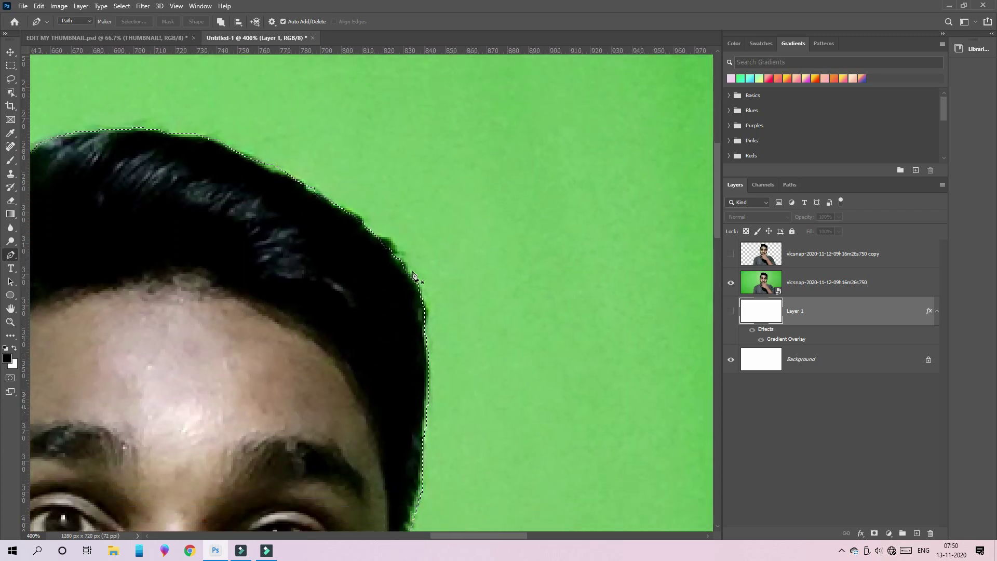
pyautogui.scroll(-2, 415, 280)
pyautogui.hotkey('ctrl', '-')
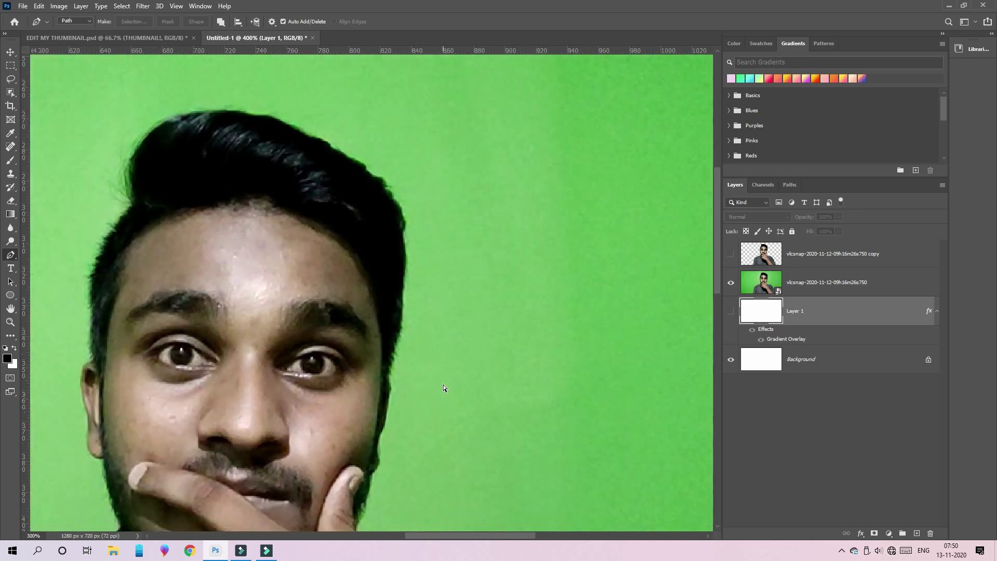
pyautogui.hotkey('ctrl', '-')
pyautogui.hotkey('ctrl', '-')
pyautogui.hotkey('ctrl', '-')
pyautogui.hotkey('ctrl', '-')
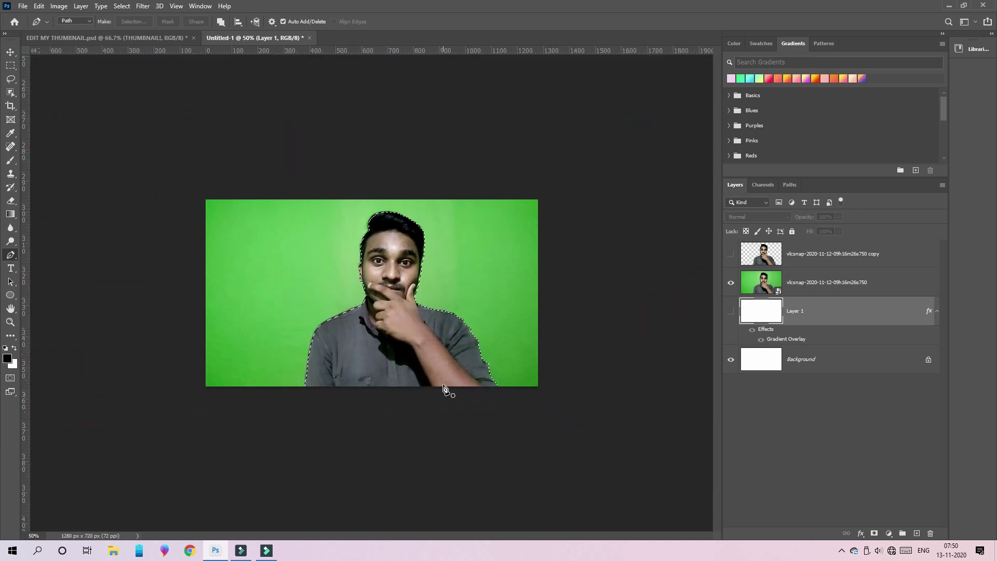
pyautogui.hotkey('ctrl', '+')
pyautogui.hotkey('ctrl', '+')
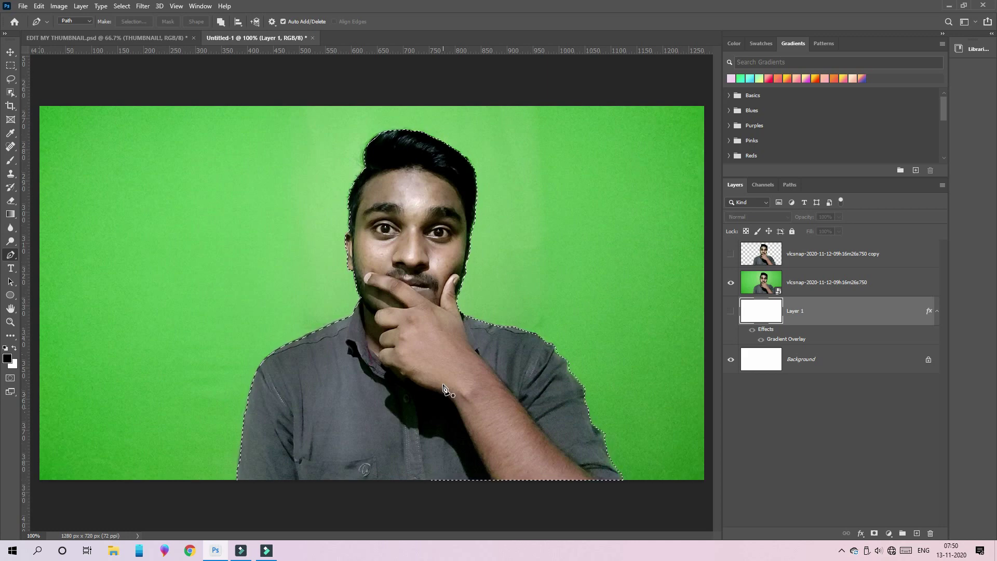
# Step: Copy the selected man to Layer 2 and view him over the pink gradient
pyautogui.hotkey('alt', ']')
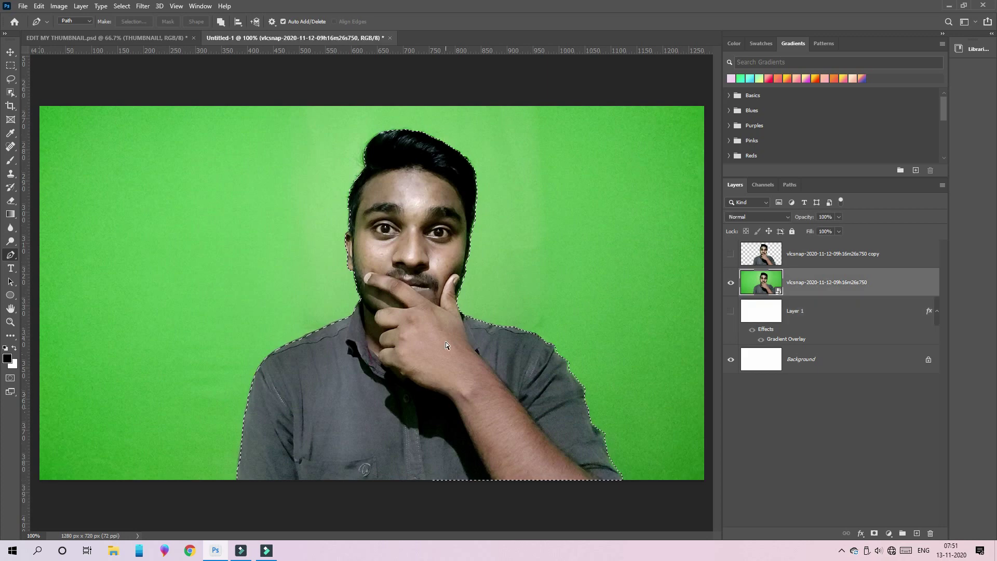
pyautogui.hotkey('ctrl', 'j')
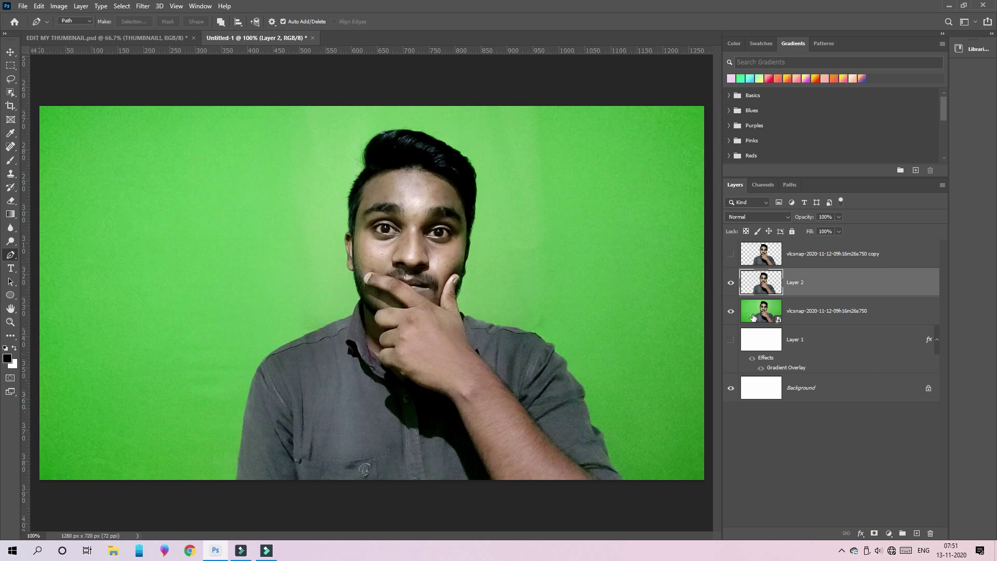
pyautogui.click(730, 310)
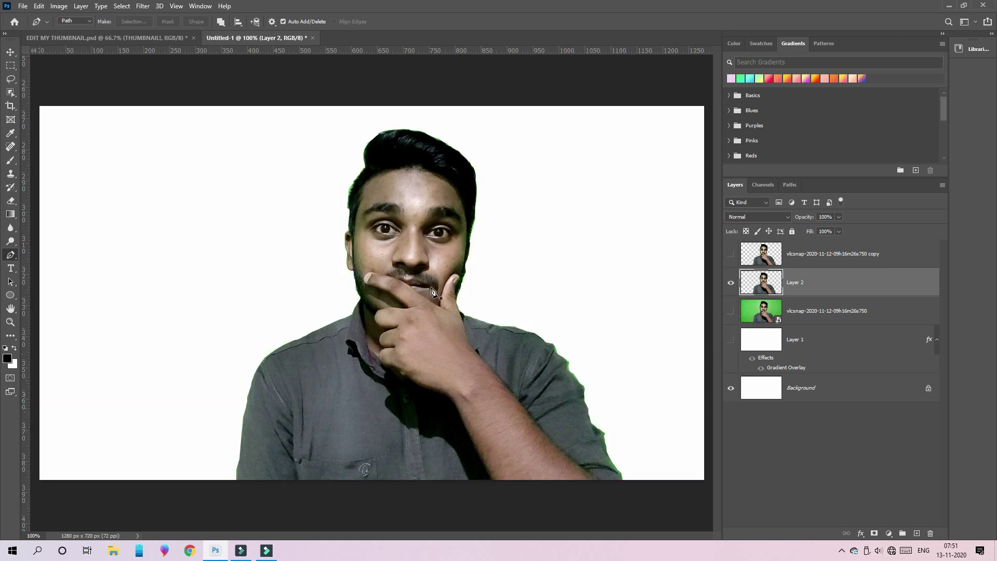
pyautogui.click(730, 339)
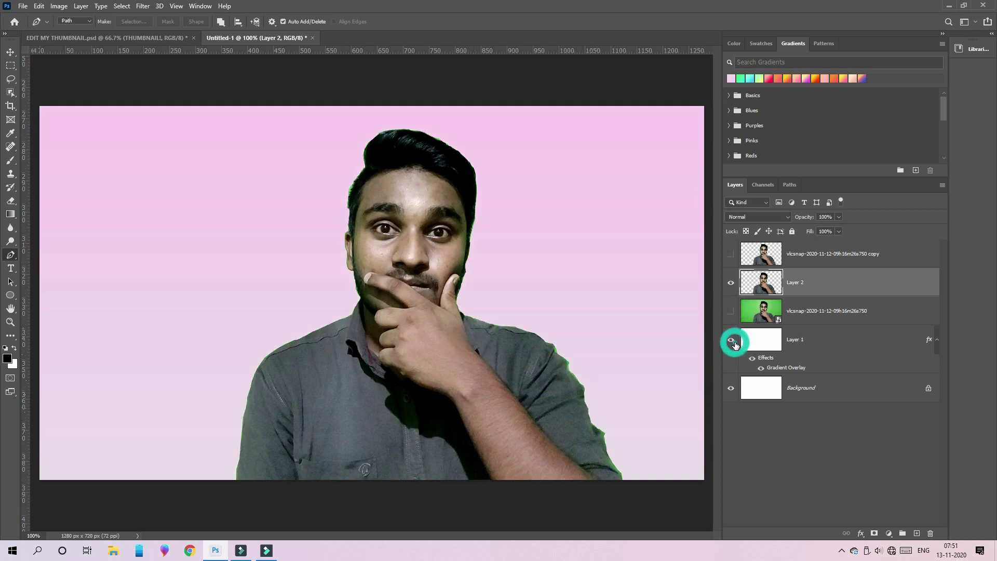
# Step: Compare the Layer 2 cut-out with the copy layer's cut-out by toggling their visibility
pyautogui.click(731, 282)
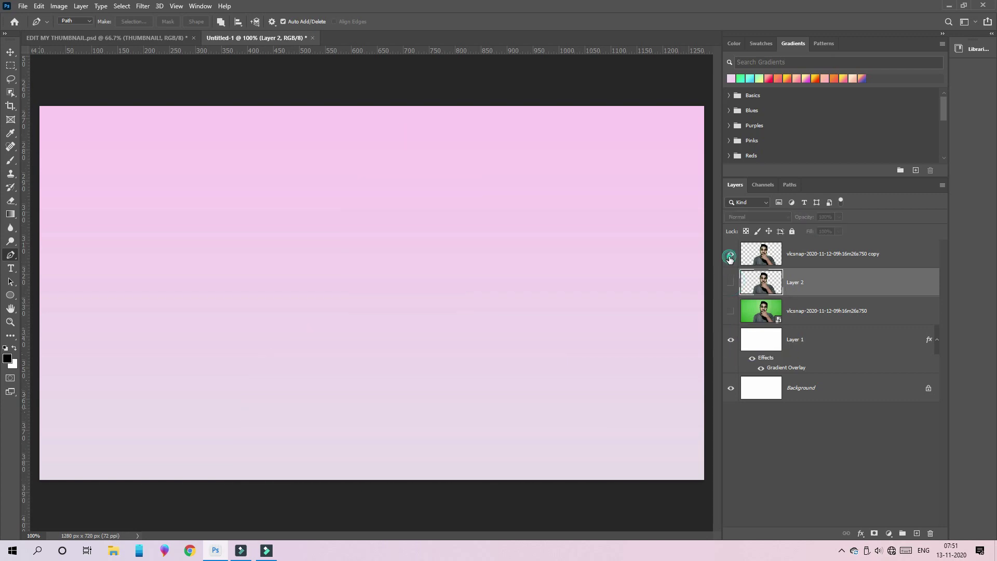
pyautogui.click(730, 253)
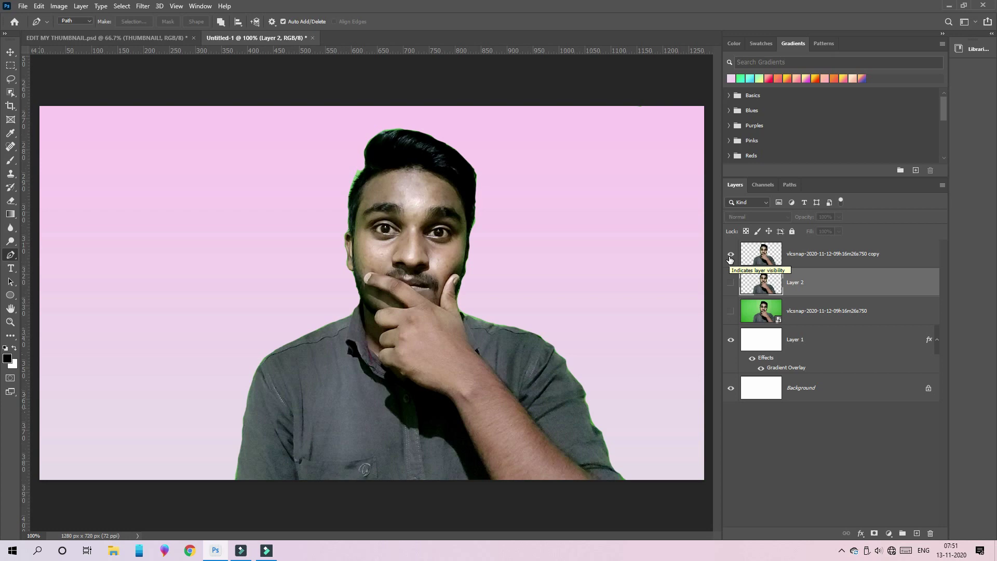
pyautogui.click(730, 254)
pyautogui.click(730, 282)
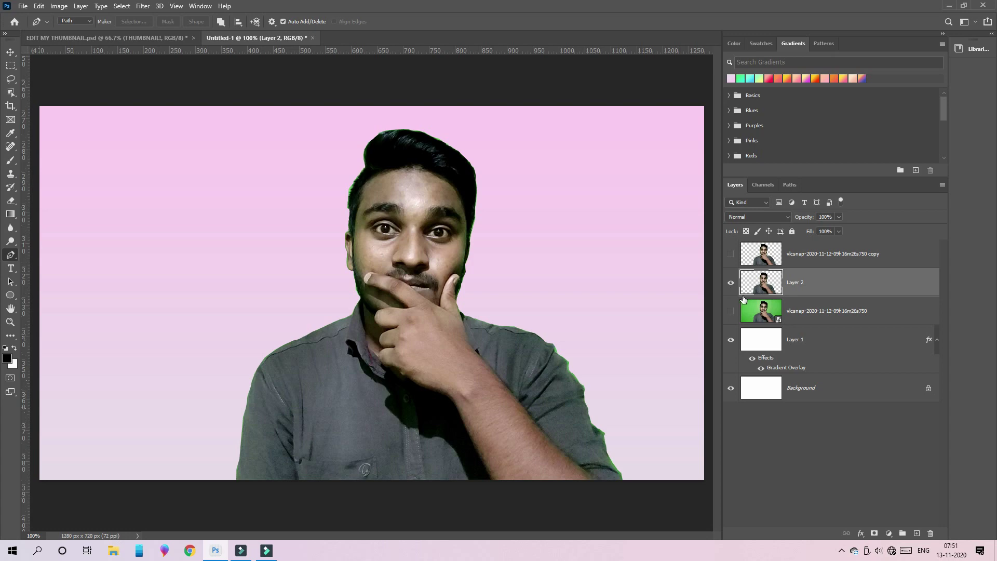
# Step: Switch to the Move tool, hide Layer 2 and show the green-screen photo again
pyautogui.click(14, 51)
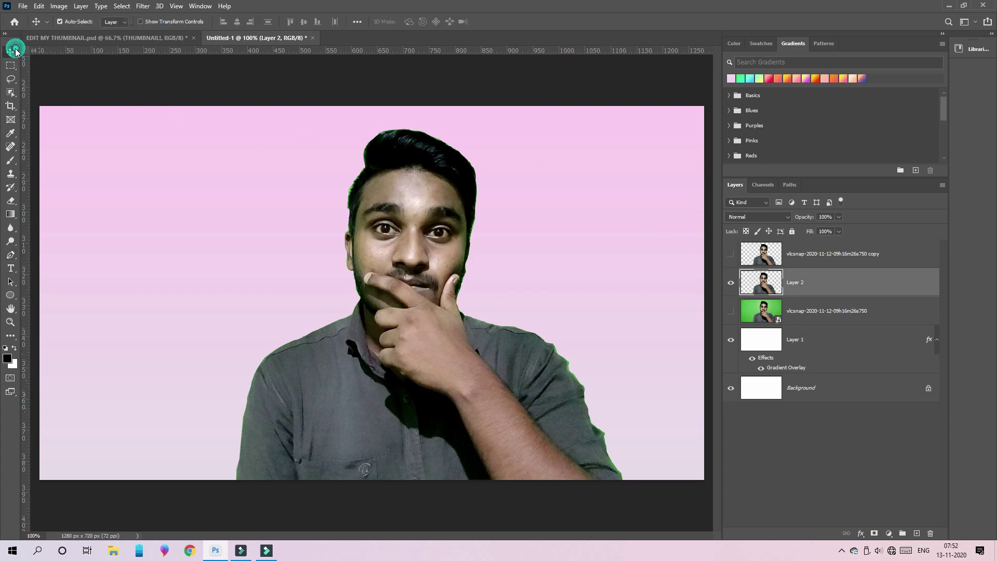
pyautogui.hotkey('ctrl', '-')
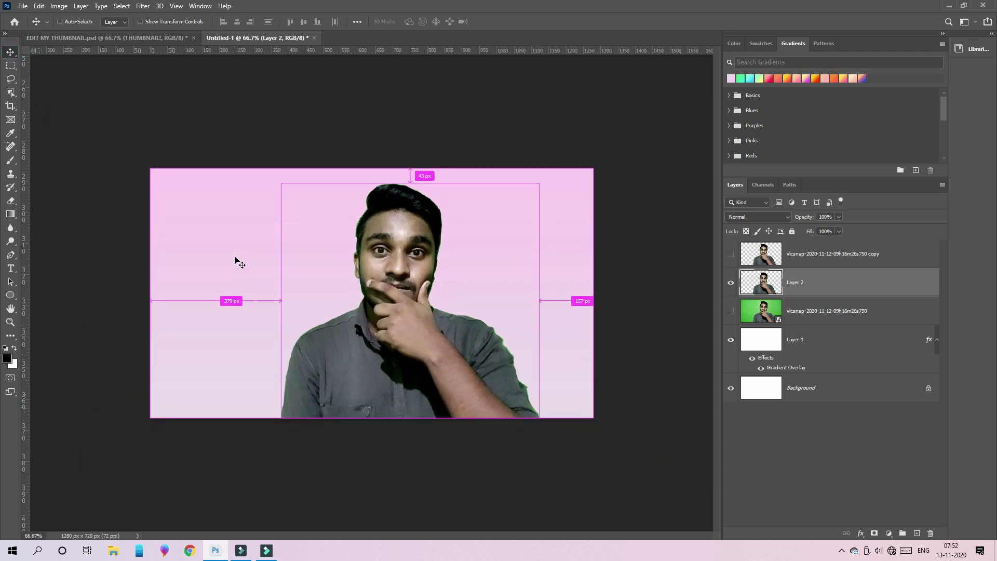
pyautogui.hotkey('ctrl', '+')
pyautogui.click(731, 281)
pyautogui.click(731, 310)
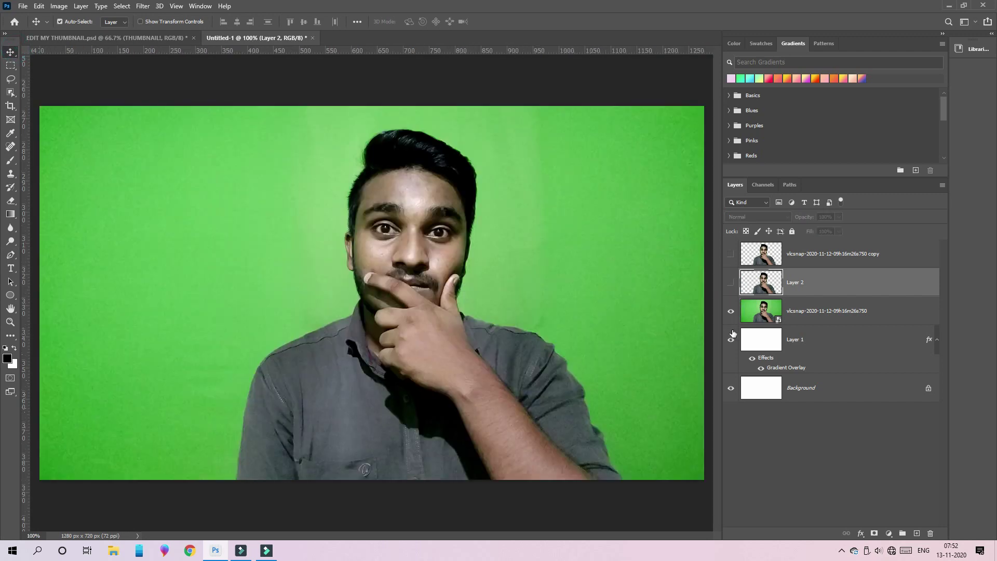
# Step: Show the Background layer and box the man with the Object Selection Tool to select him
pyautogui.click(729, 379)
pyautogui.click(11, 92)
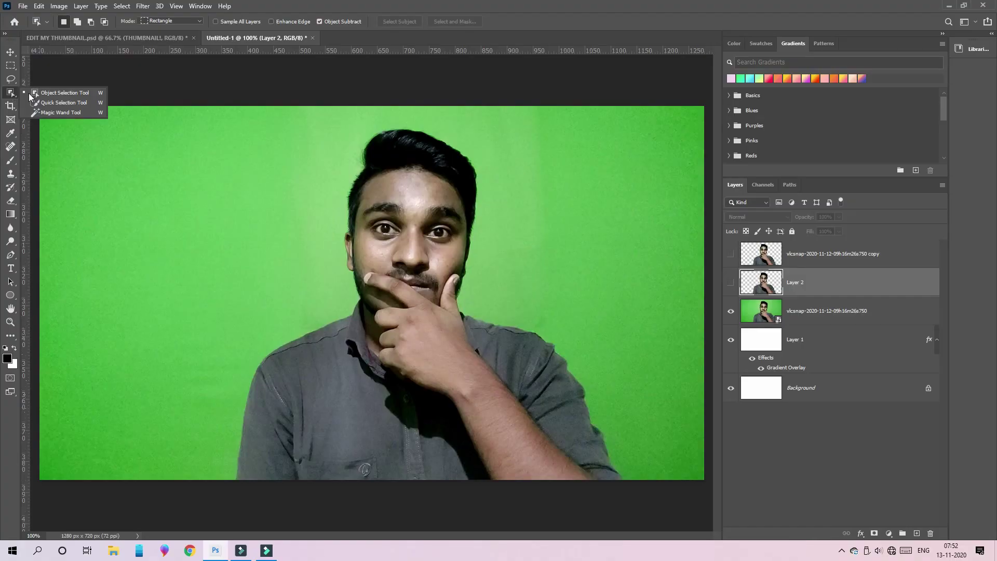
pyautogui.click(47, 92)
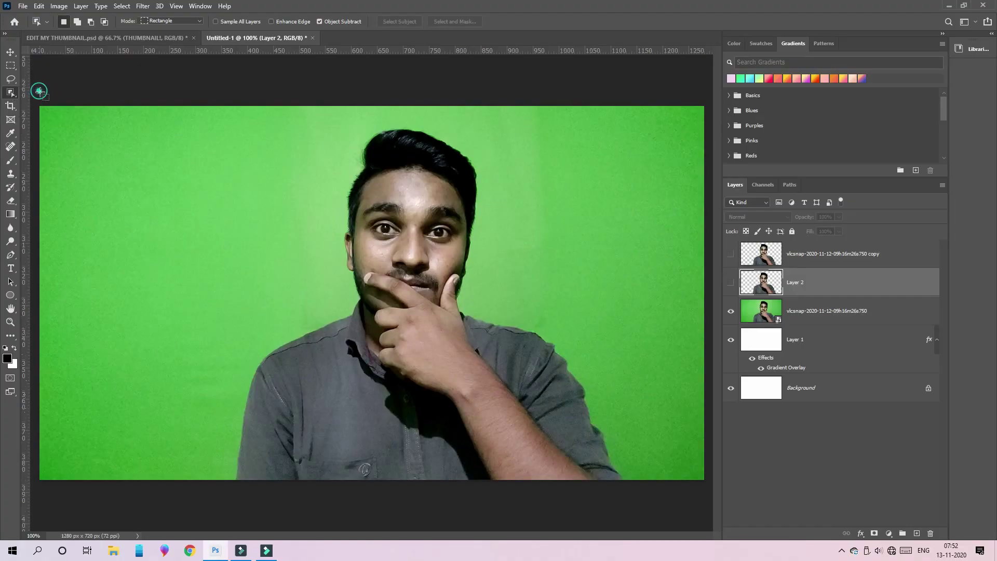
pyautogui.moveTo(228, 108); pyautogui.dragTo(636, 488)
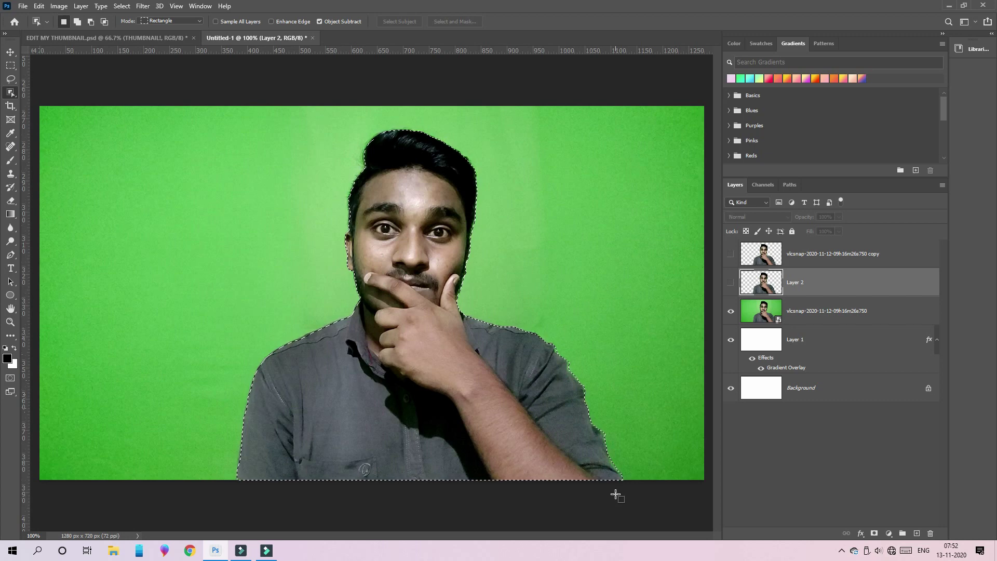
# Step: Duplicate the selected man from the vlcsnap layer to Layer 3, checking him over the pink gradient
pyautogui.click(816, 317)
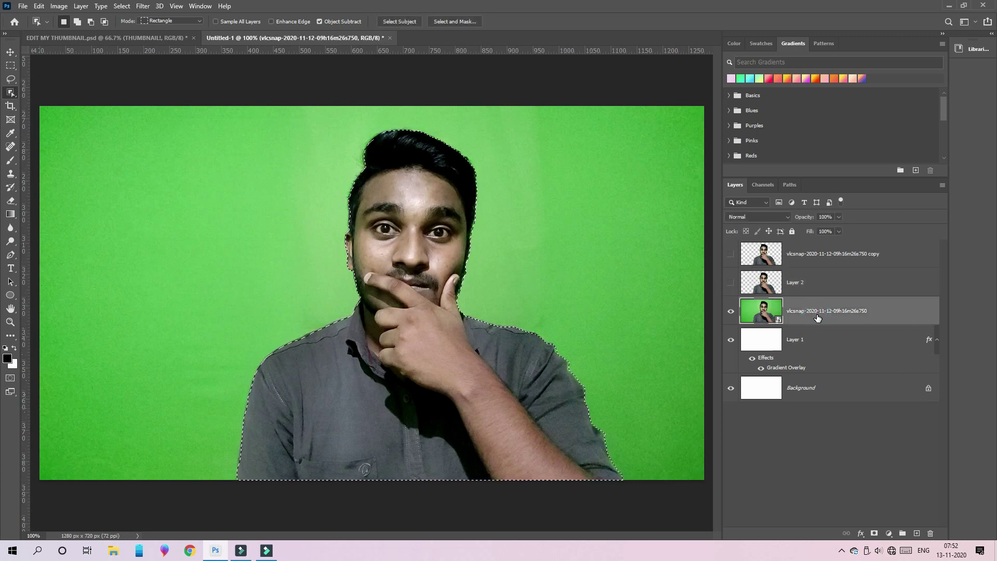
pyautogui.hotkey('ctrl', 'j')
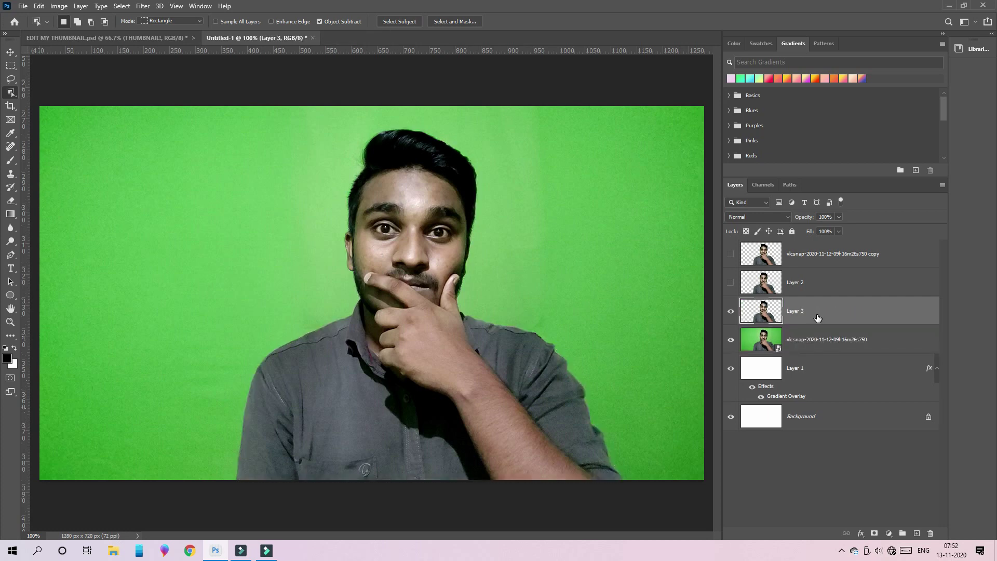
pyautogui.click(731, 339)
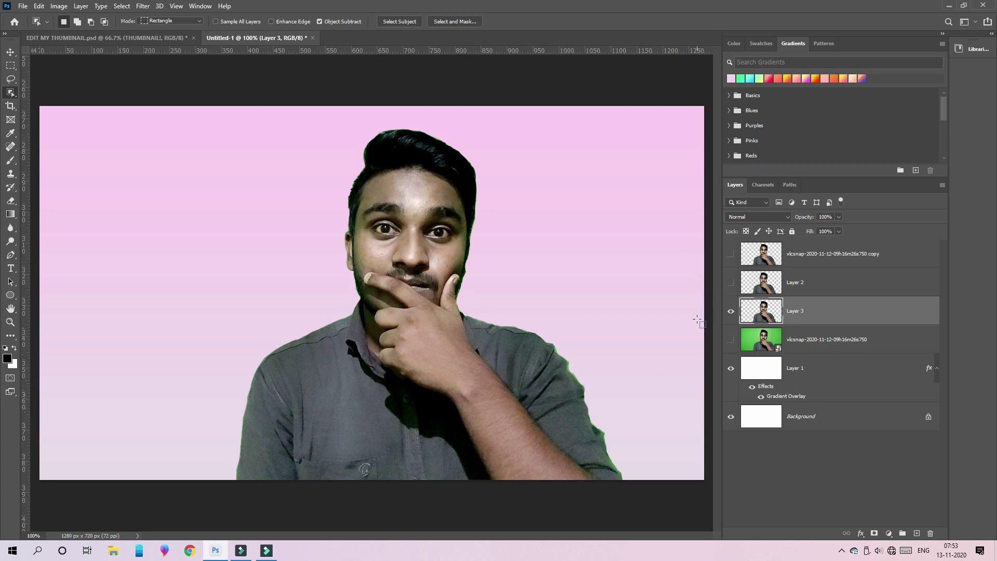
pyautogui.click(729, 339)
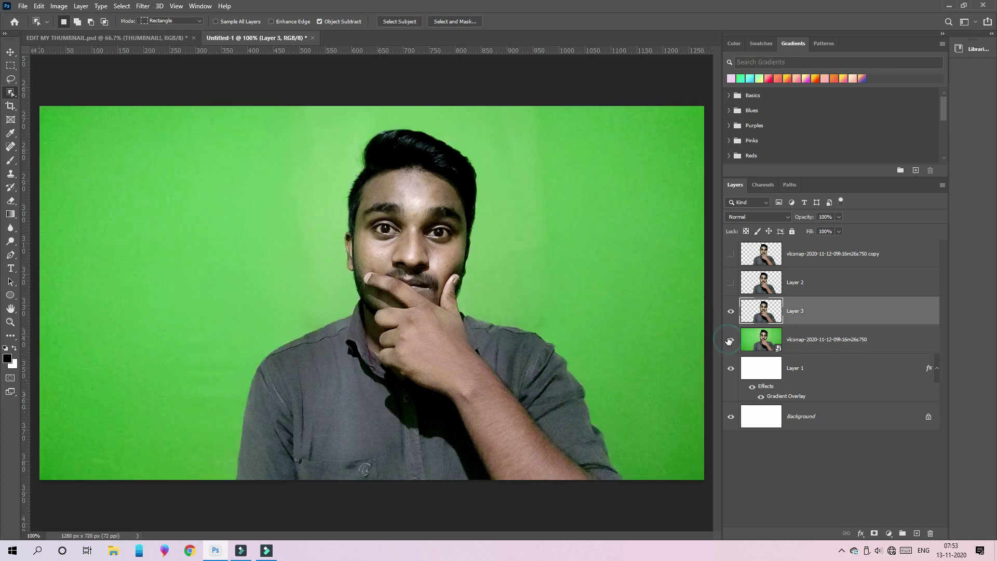